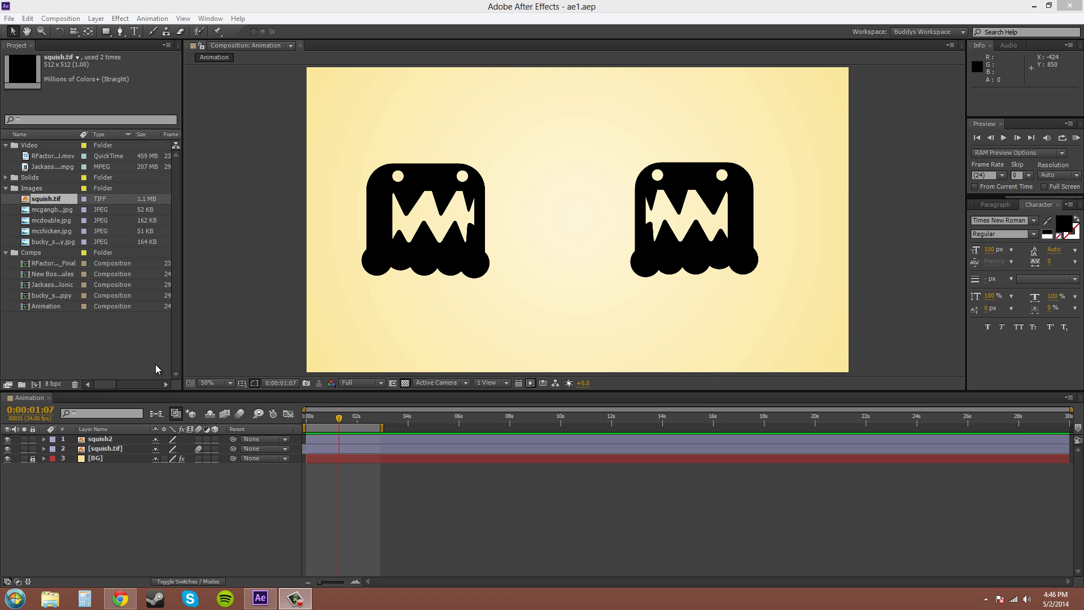
Step: Reveal squish.tif's Opacity property, toggling the opacity display on both monster layers
click(109, 451)
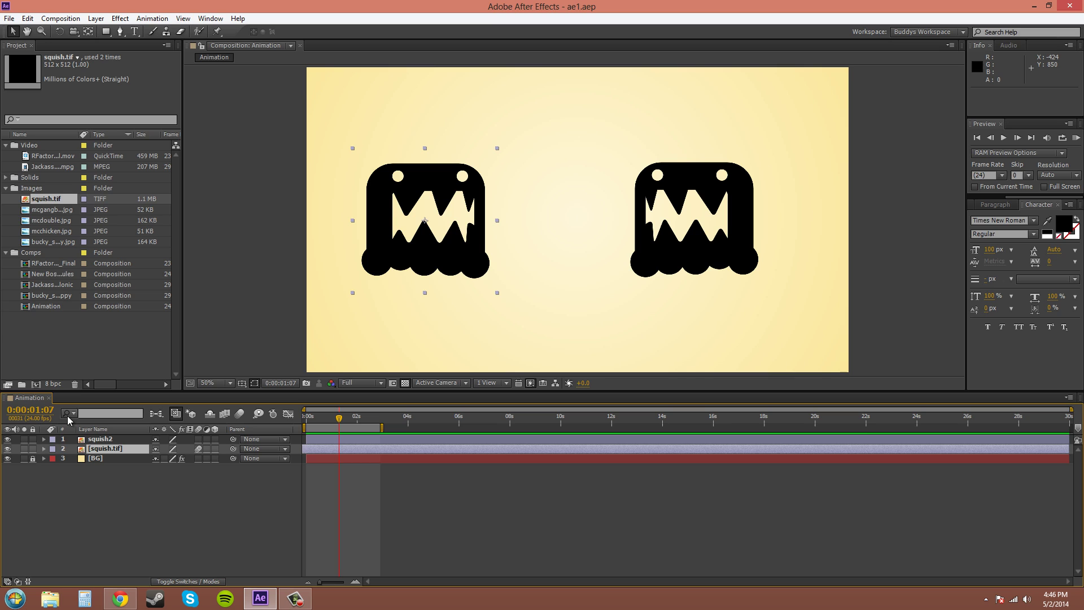
key(t)
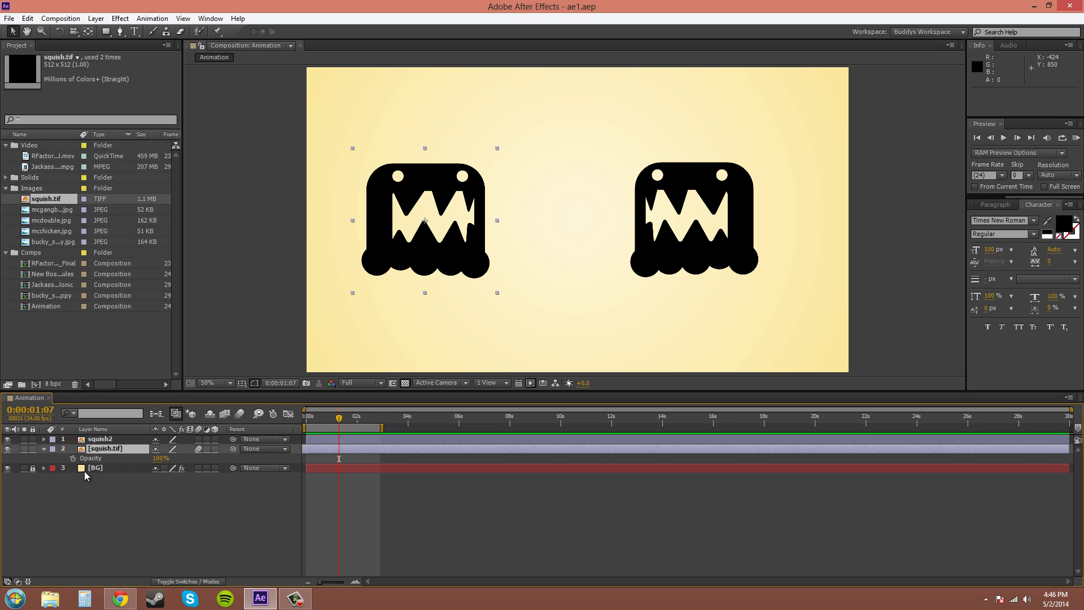
click(104, 442)
key(t)
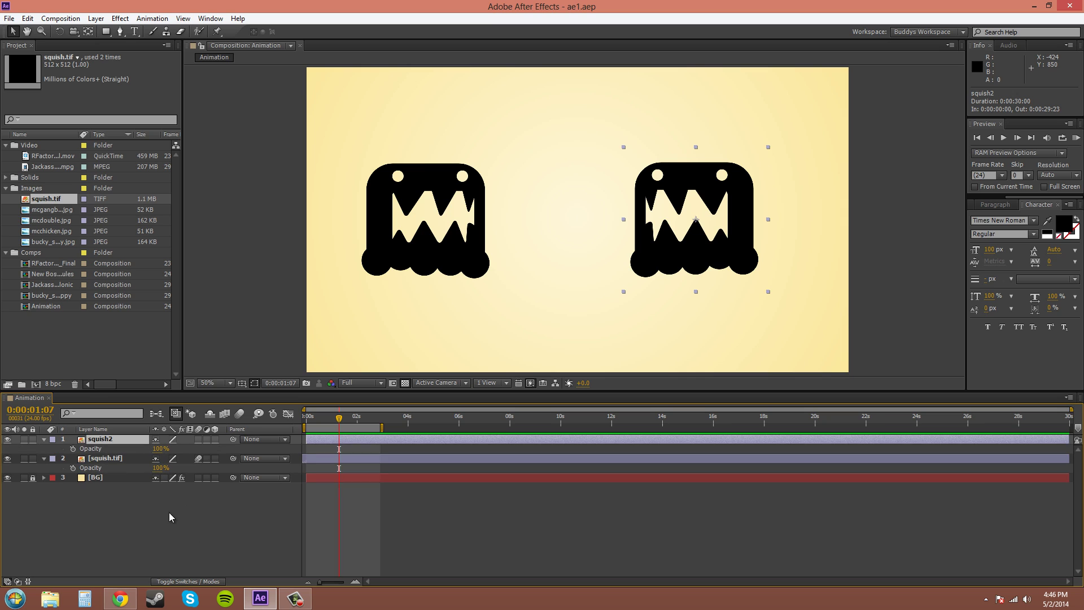
key(t)
click(57, 448)
key(t)
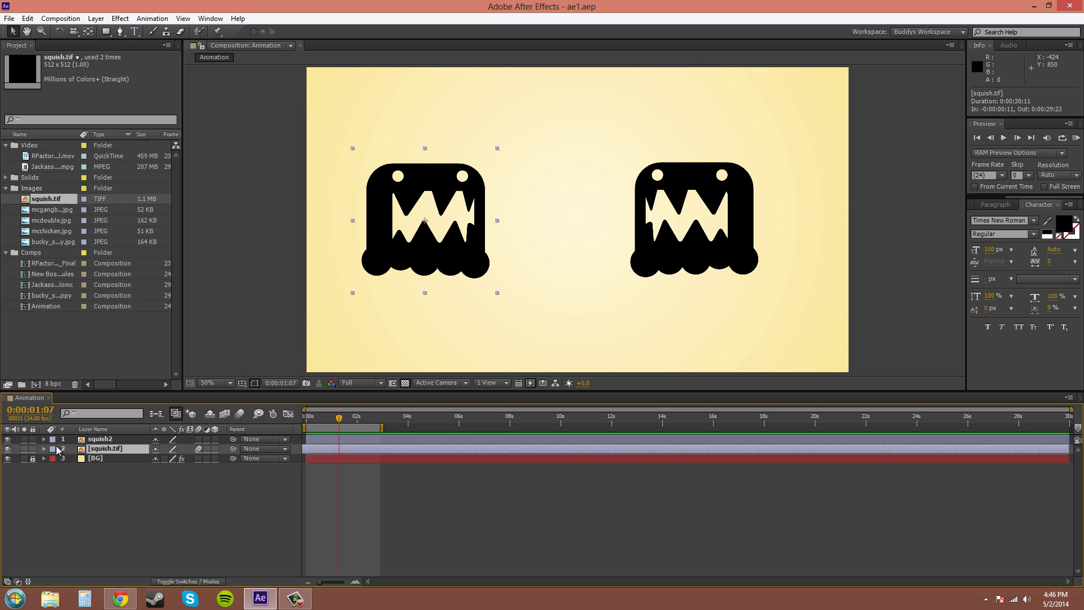
click(44, 449)
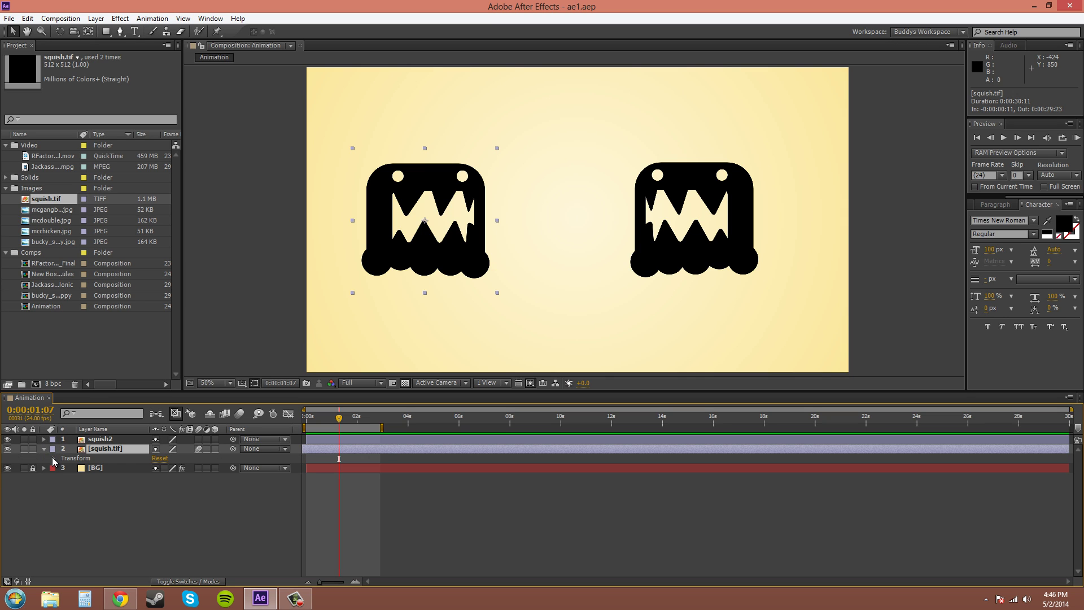
click(54, 458)
click(89, 505)
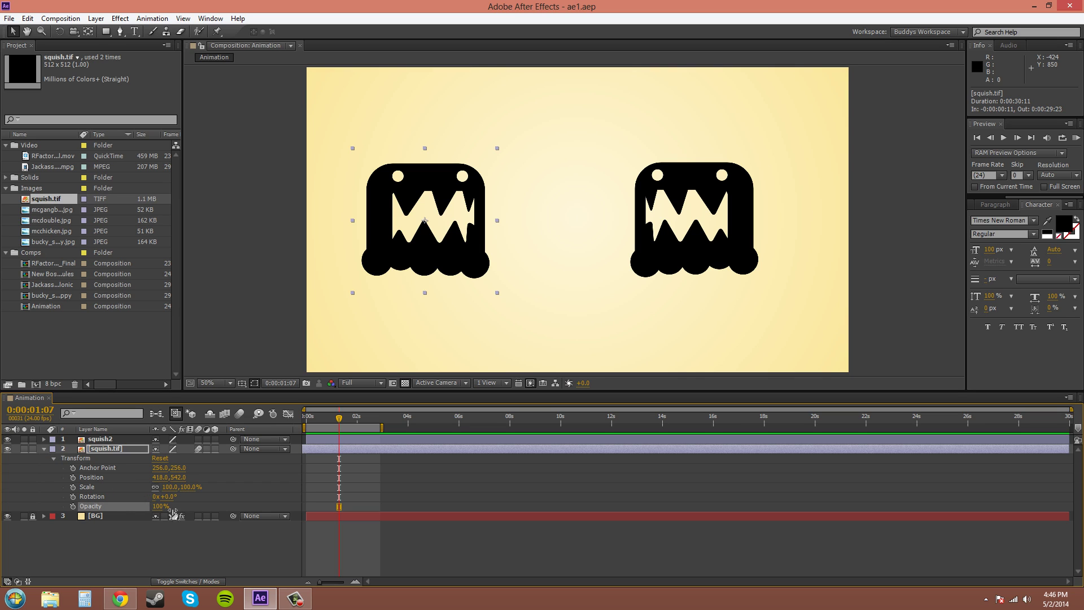
Step: Test squish.tif's opacity by setting it to 0% and then back to 100%
click(105, 449)
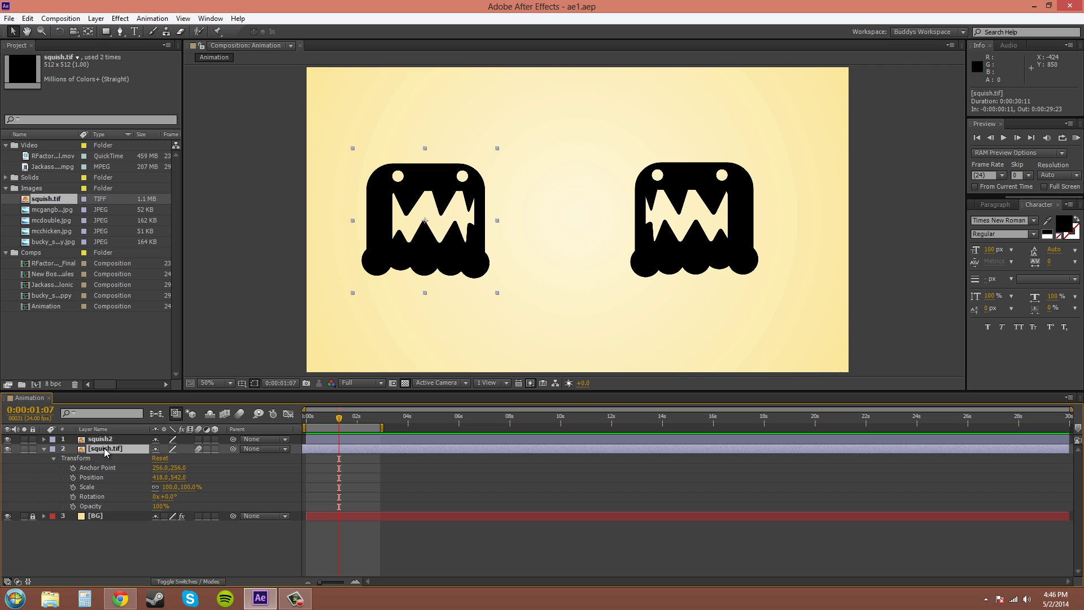
key(t)
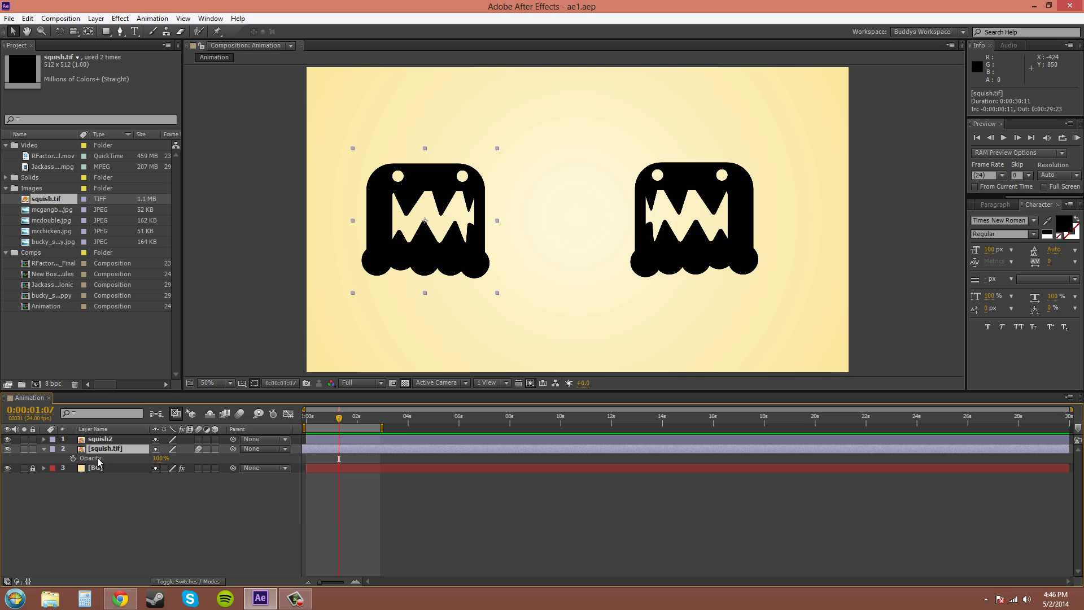
click(160, 458)
text(0)
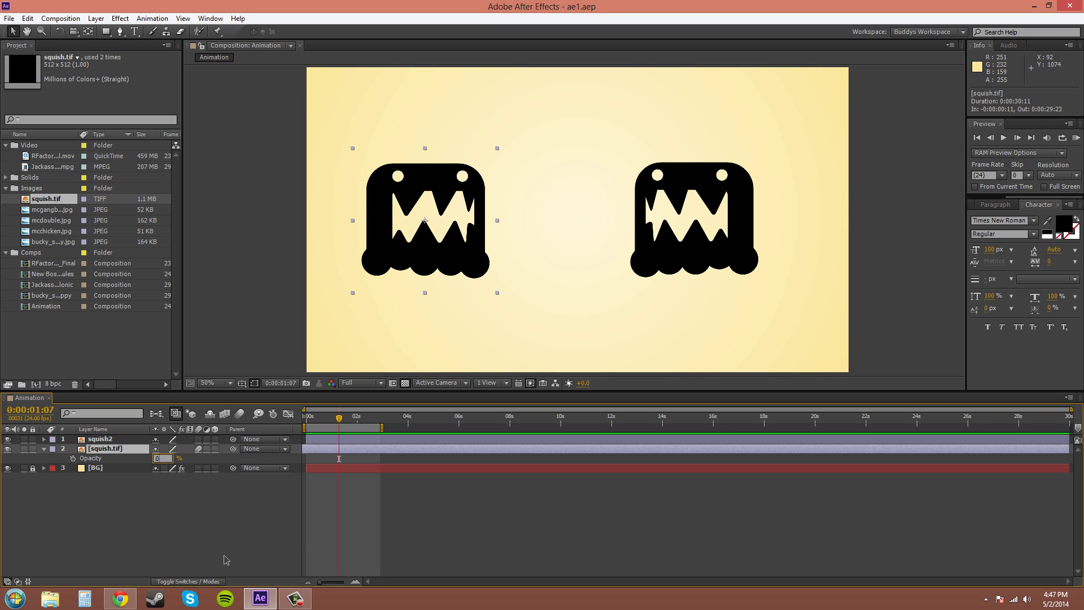
key(Return)
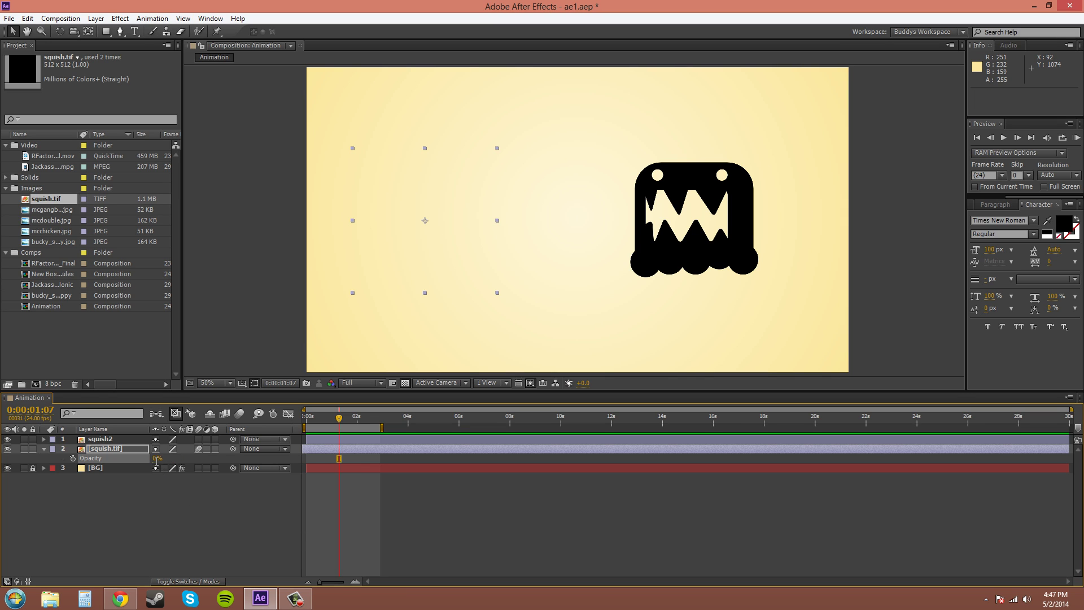
click(157, 459)
text(100)
key(Return)
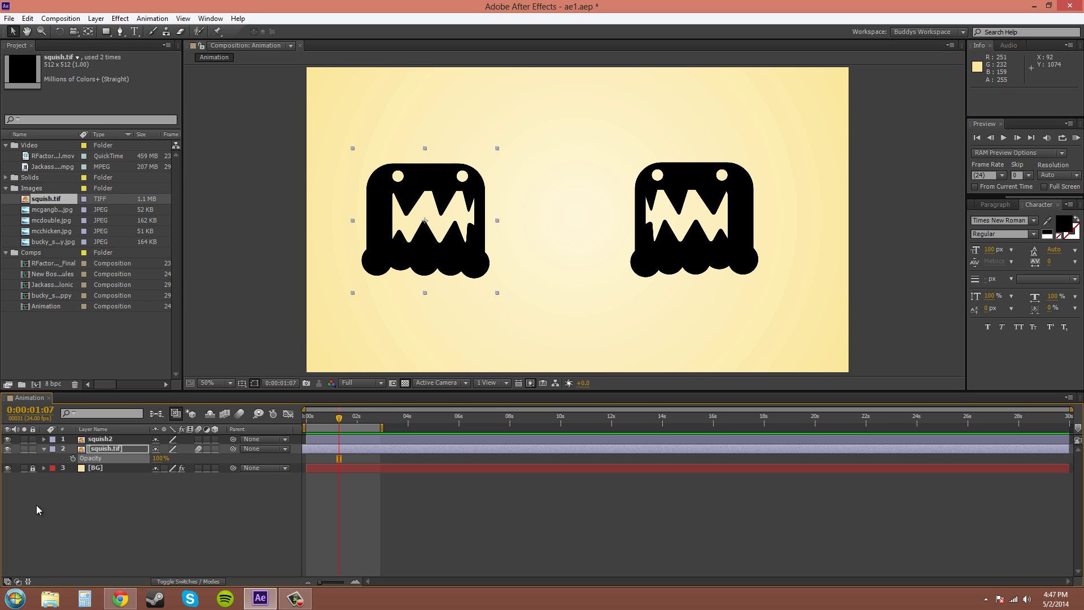
click(44, 449)
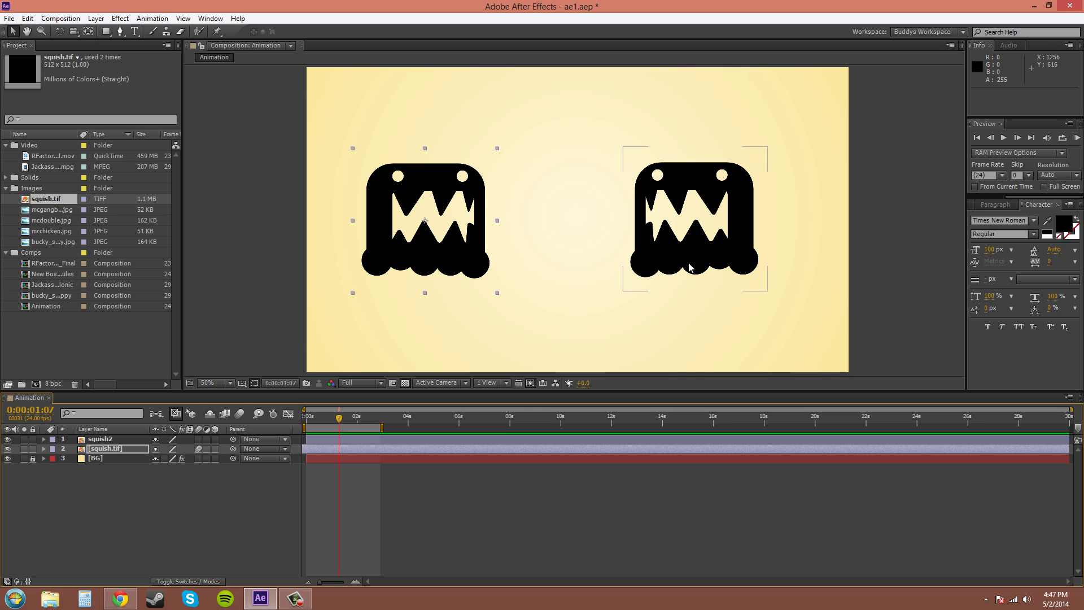
click(629, 283)
click(433, 256)
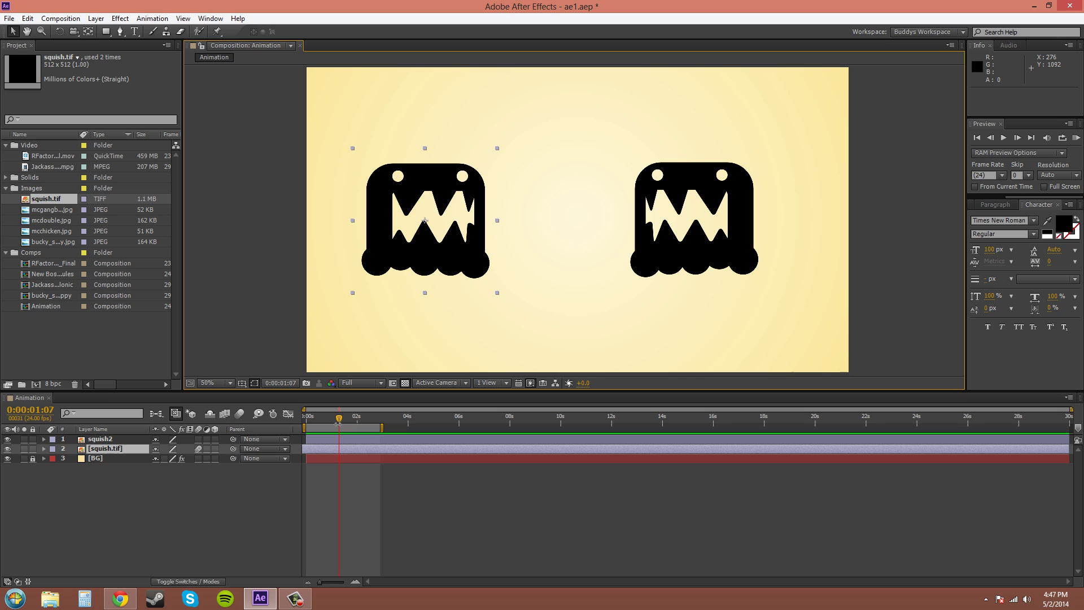
Step: Keyframe squish.tif's opacity at 100% on 0:00 and 0% on 0:00:00:22, then RAM preview
click(112, 450)
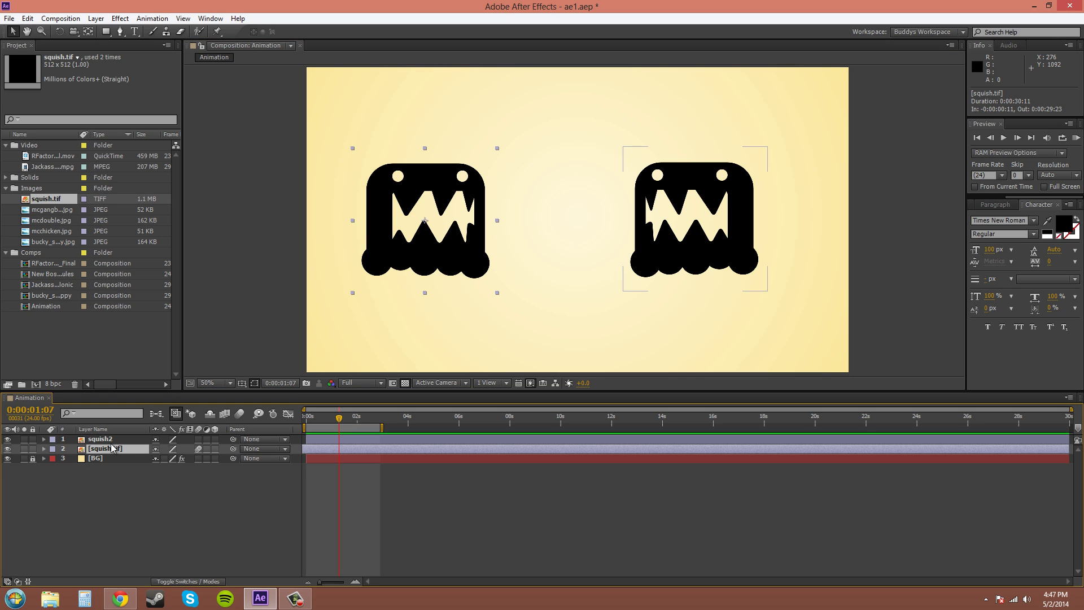
key(t)
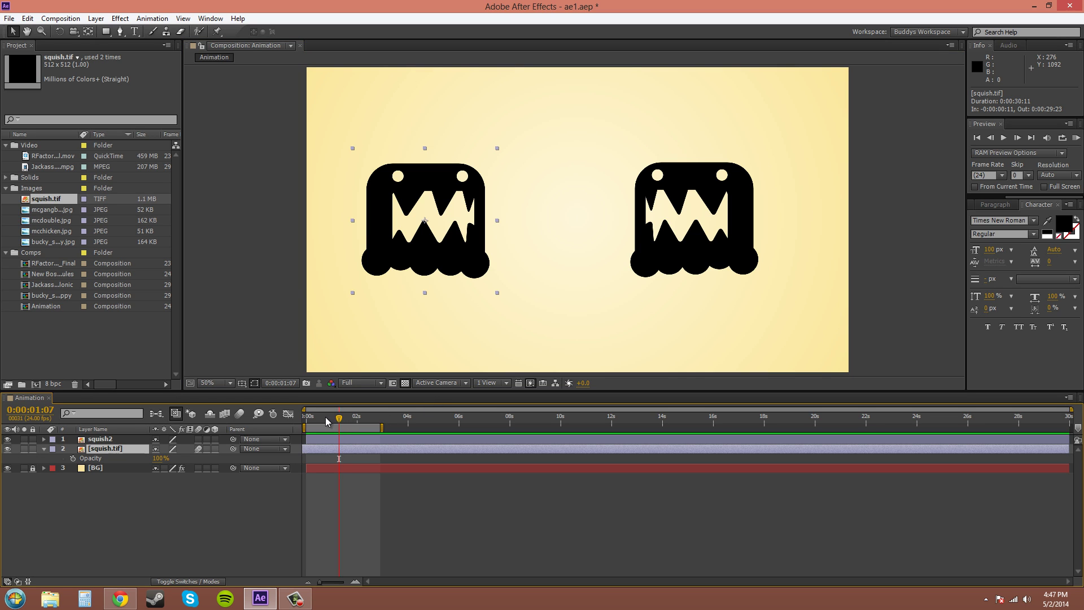
drag(329, 422, 295, 426)
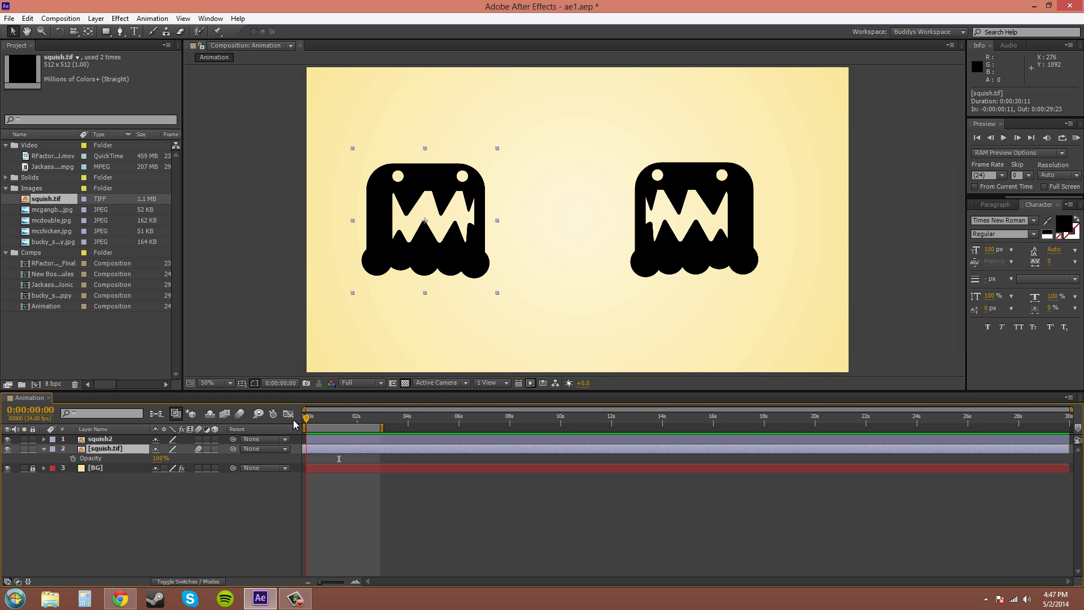
click(72, 459)
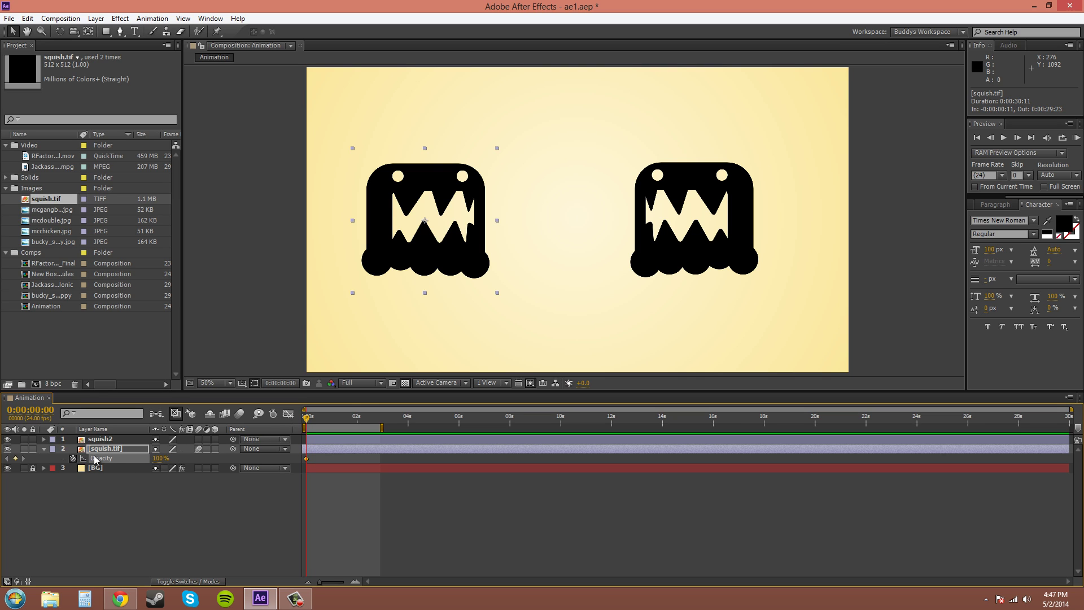
mouse_move(309, 421)
mouse_down()
mouse_move(353, 420)
mouse_move(330, 424)
mouse_up()
click(161, 459)
text(0)
key(Return)
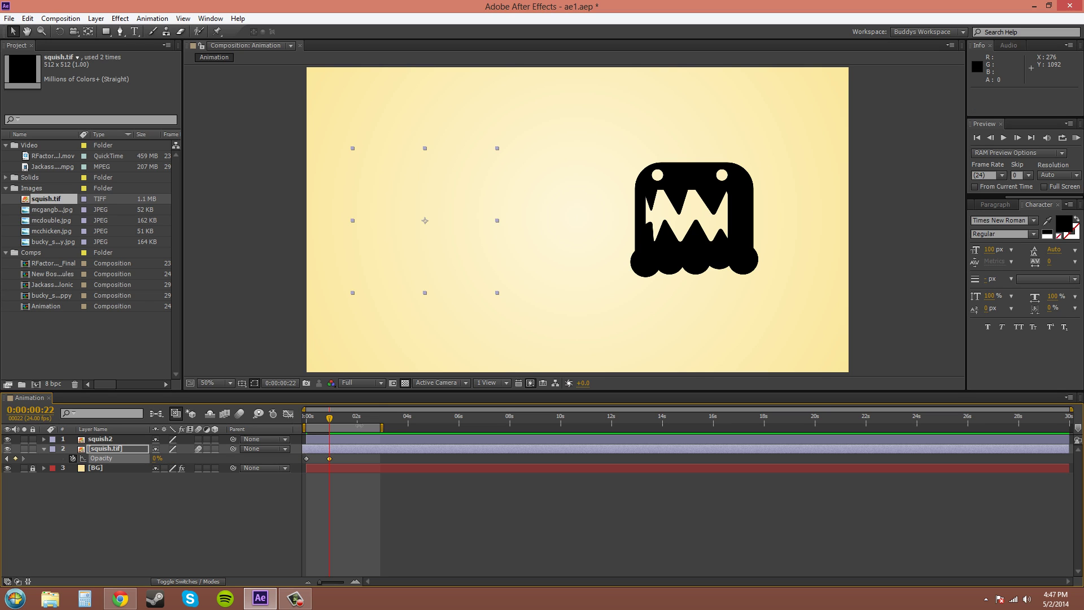
click(1077, 137)
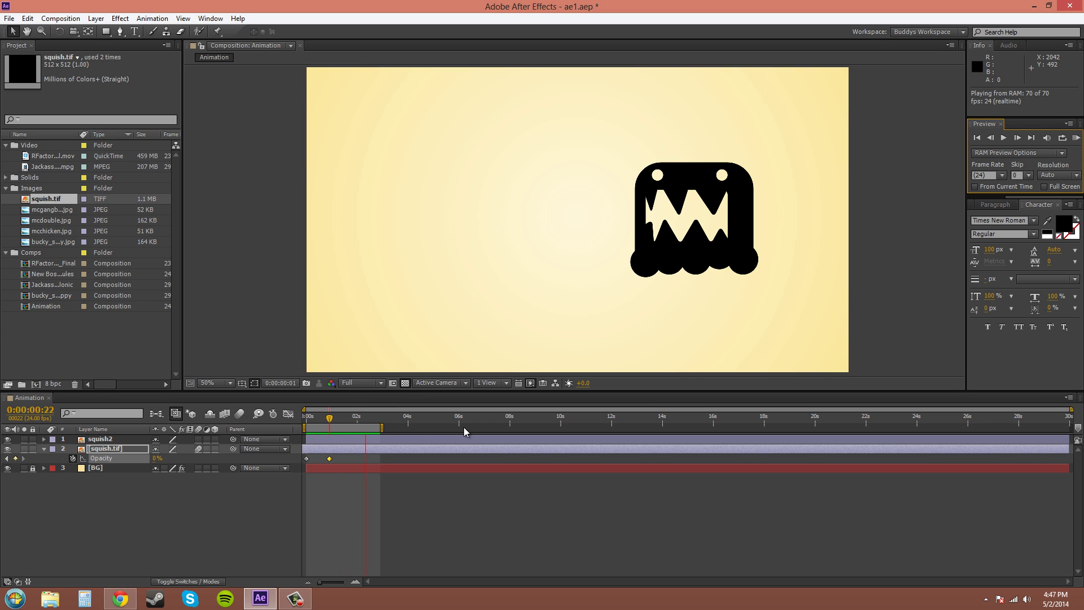
Step: Keyframe squish2's opacity at 100% on frame 22 and 0% on frame 23, then RAM preview
click(1075, 137)
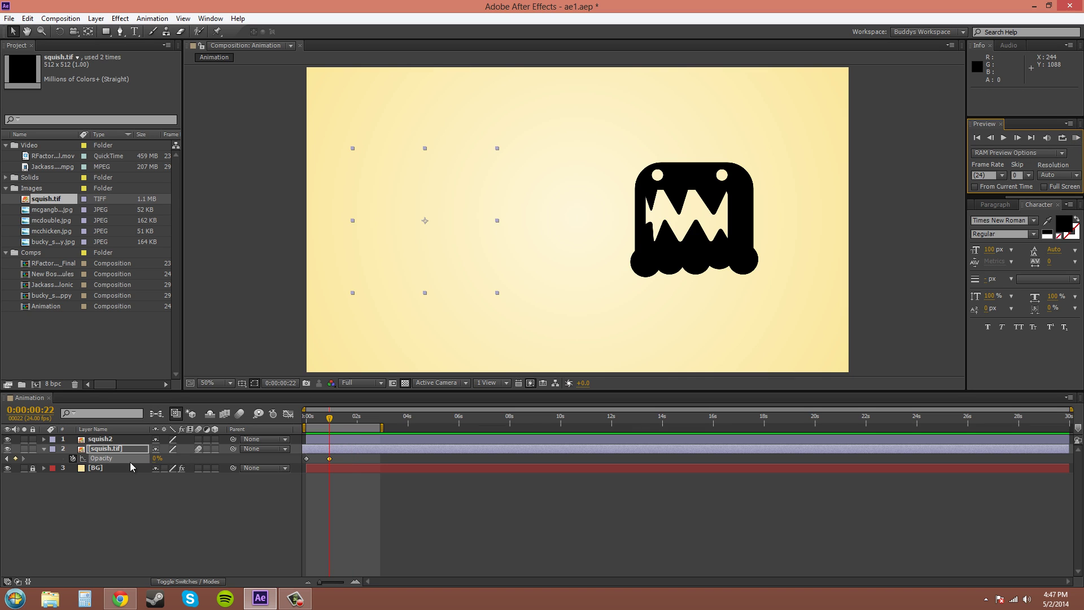
click(101, 439)
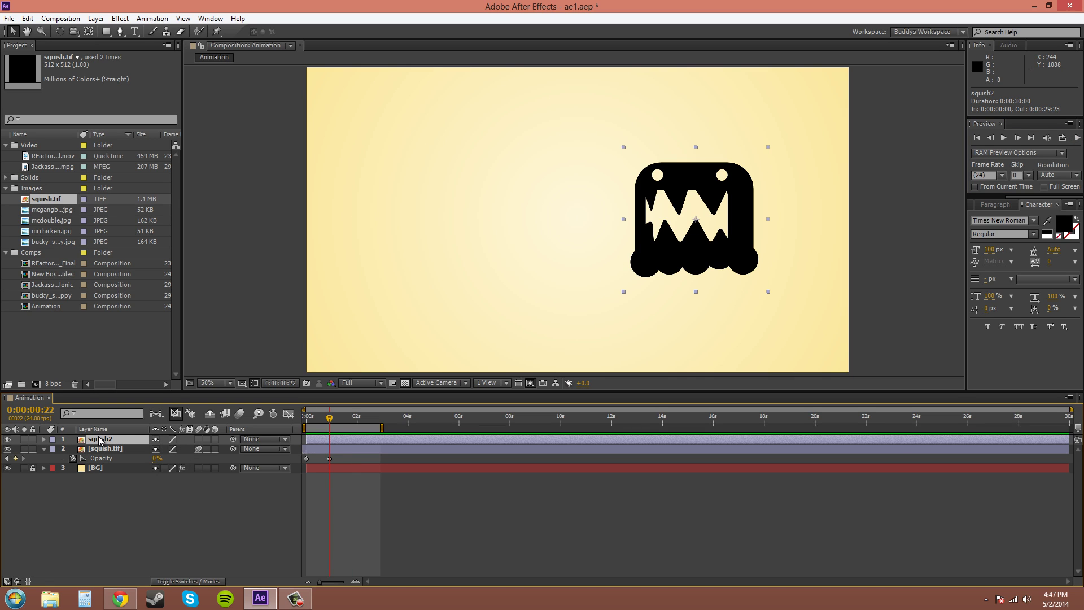
key(t)
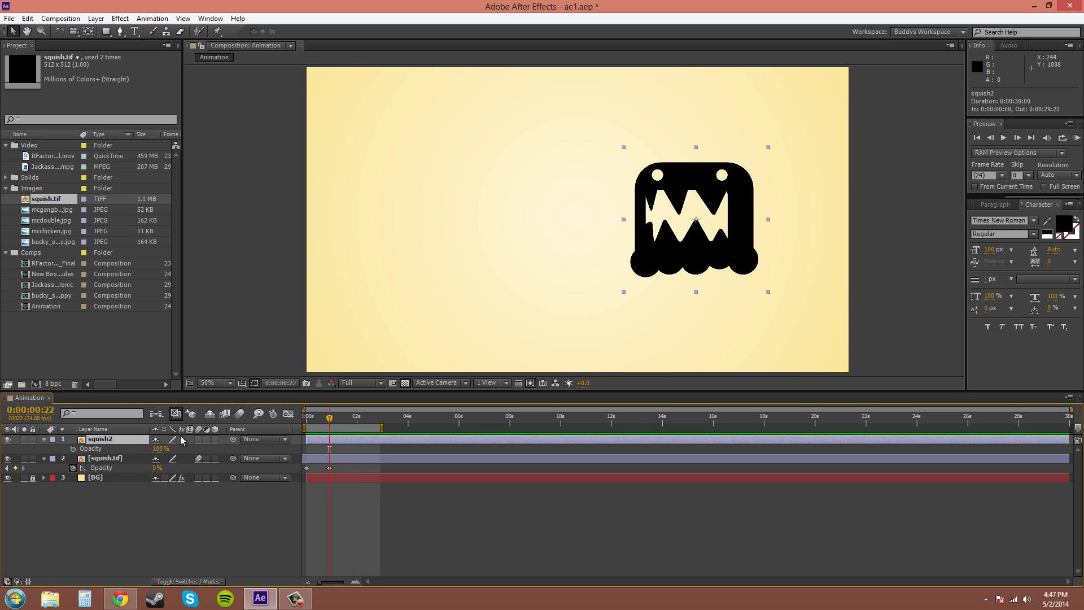
click(73, 448)
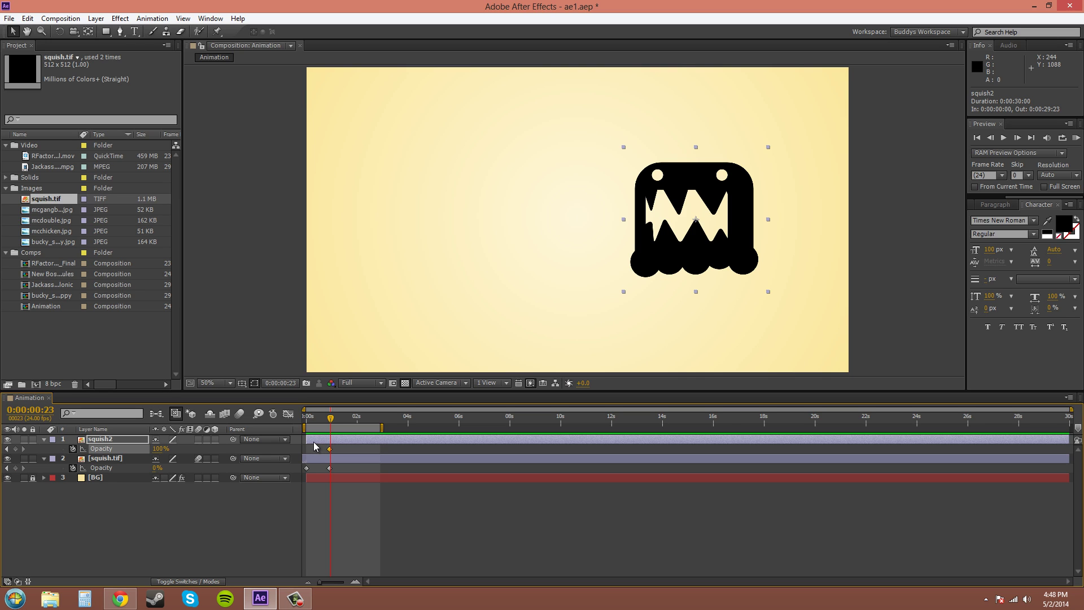
key(Page_Down)
click(161, 449)
text(0)
key(Return)
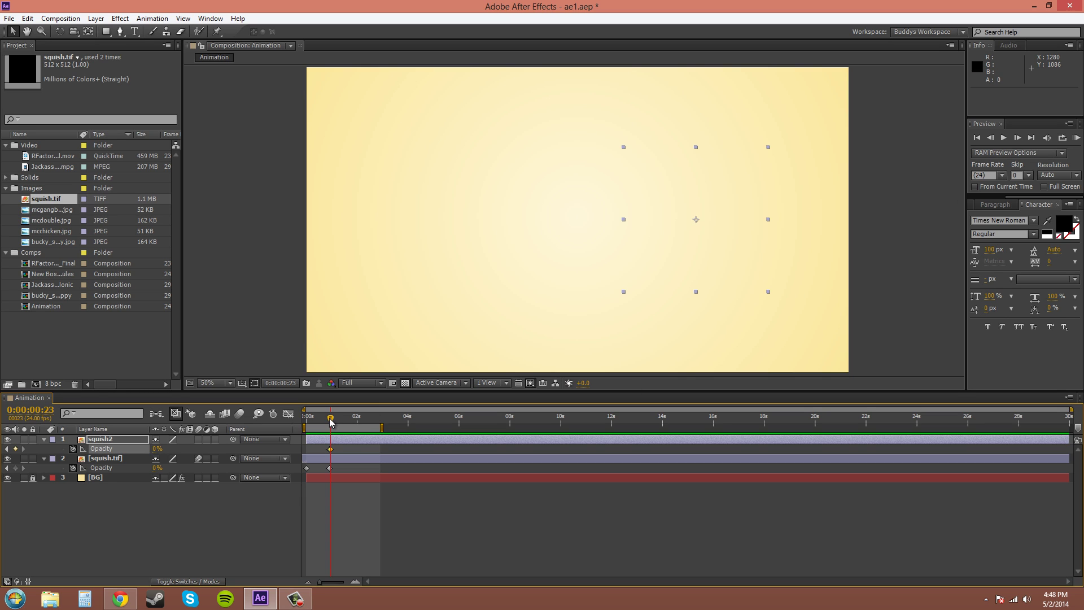
click(1076, 139)
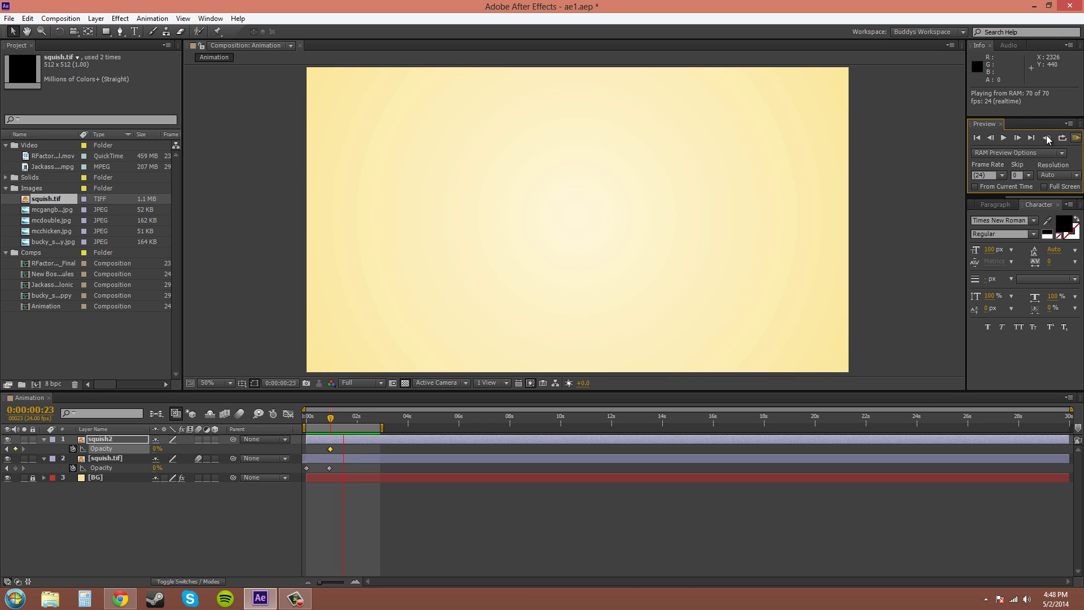
Step: Shift squish2's in-point later so the layer starts at 0:00:00:17
click(1075, 138)
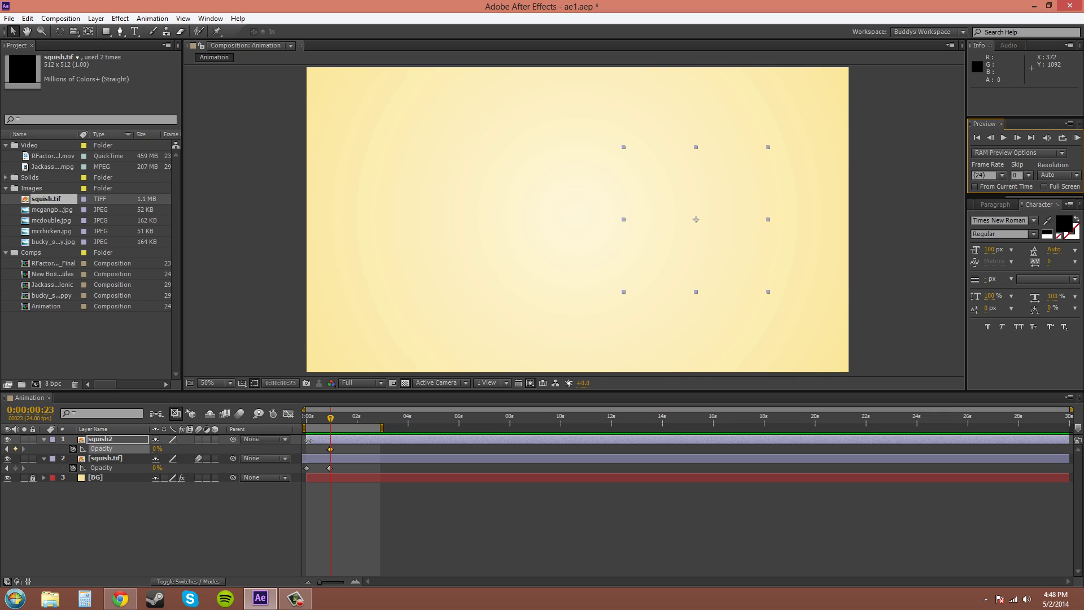
key(Return)
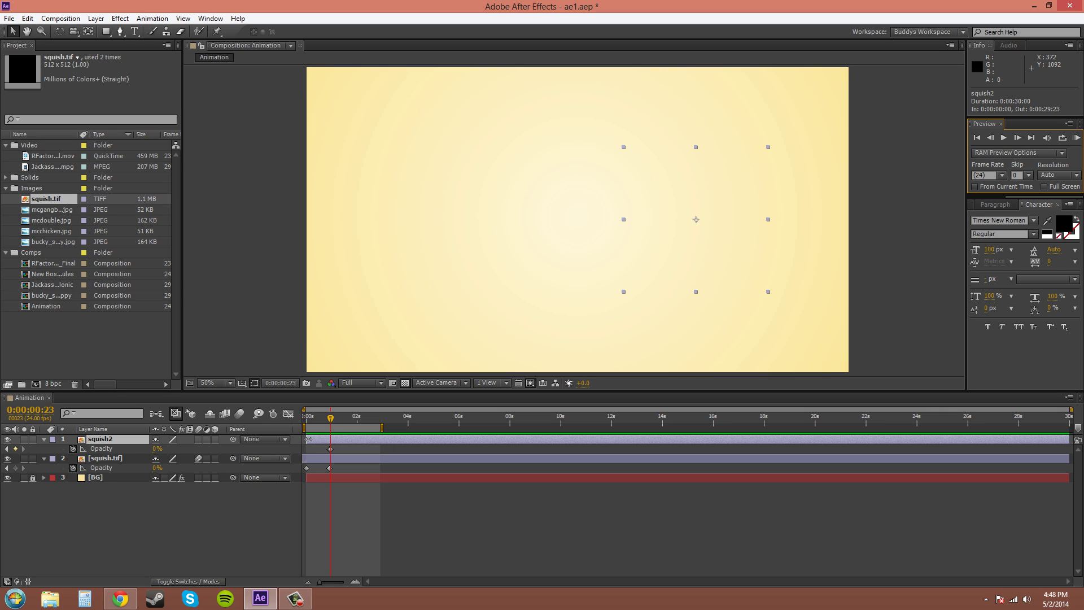
drag(308, 438, 325, 440)
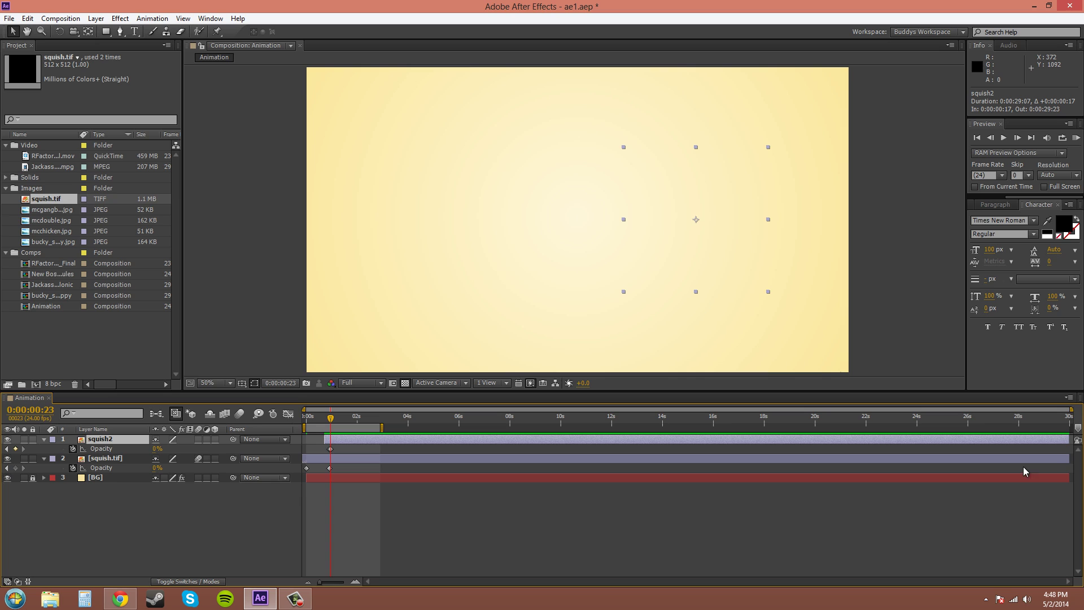
Step: Trim squish.tif's out-point to about 0:00:01:06, preview, then extend it to 0:00:03:02
drag(1071, 459, 337, 462)
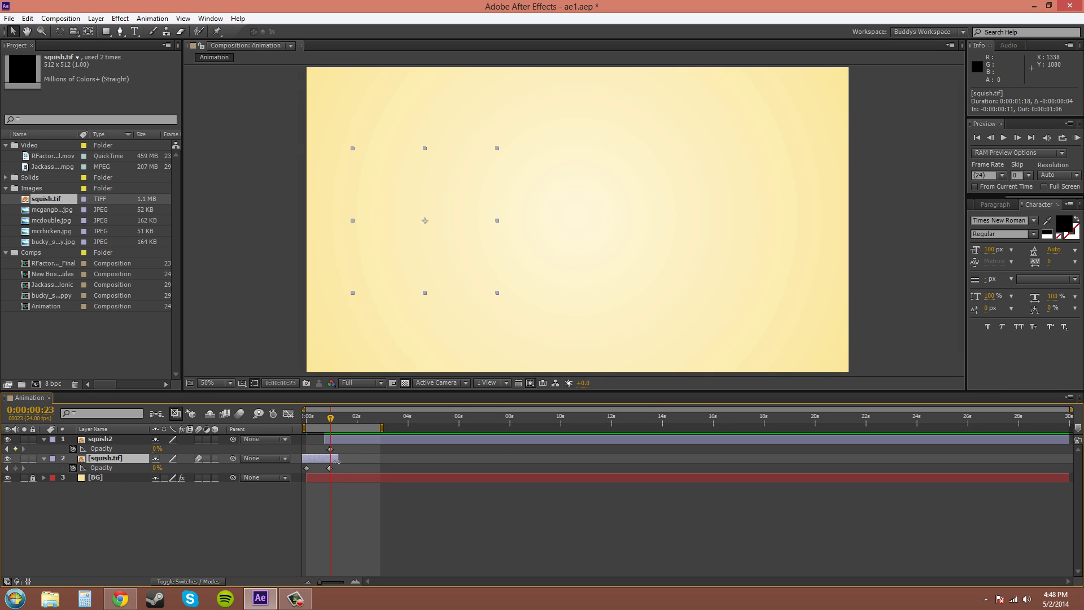
click(1076, 138)
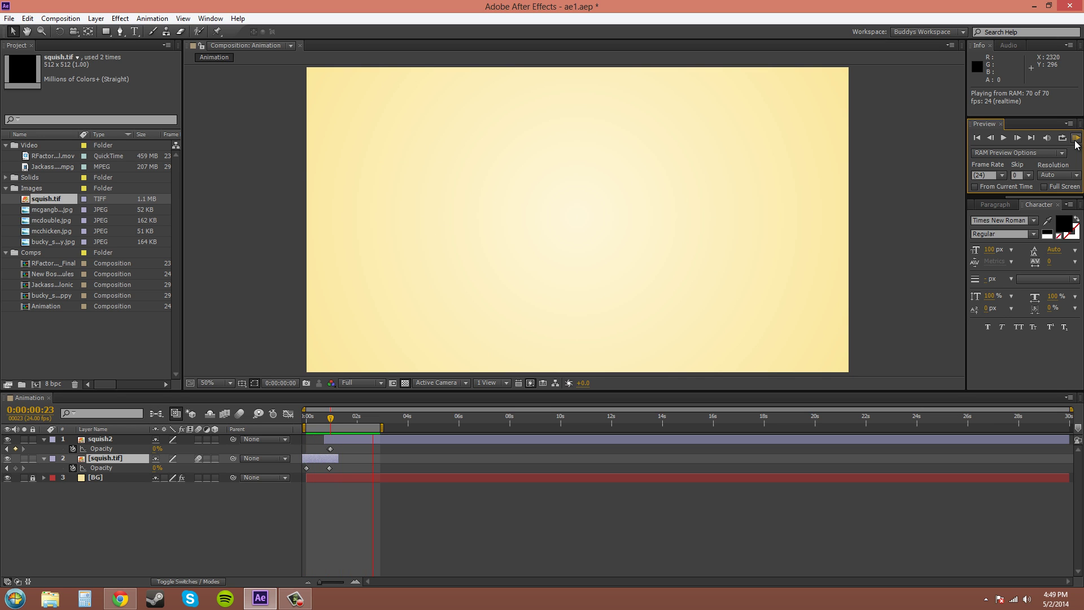
key(space)
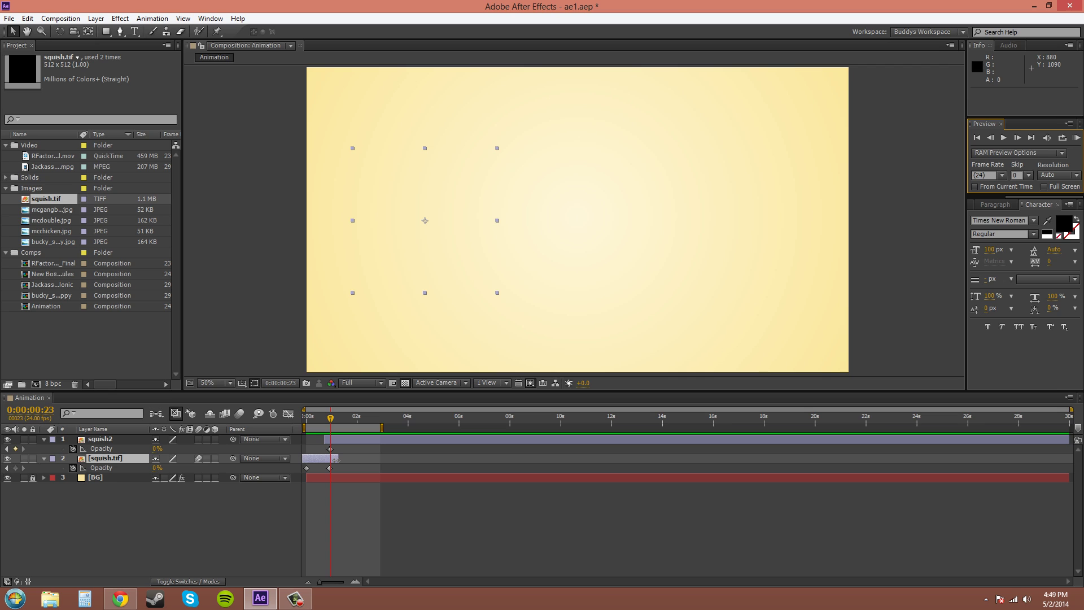
drag(337, 460, 265, 443)
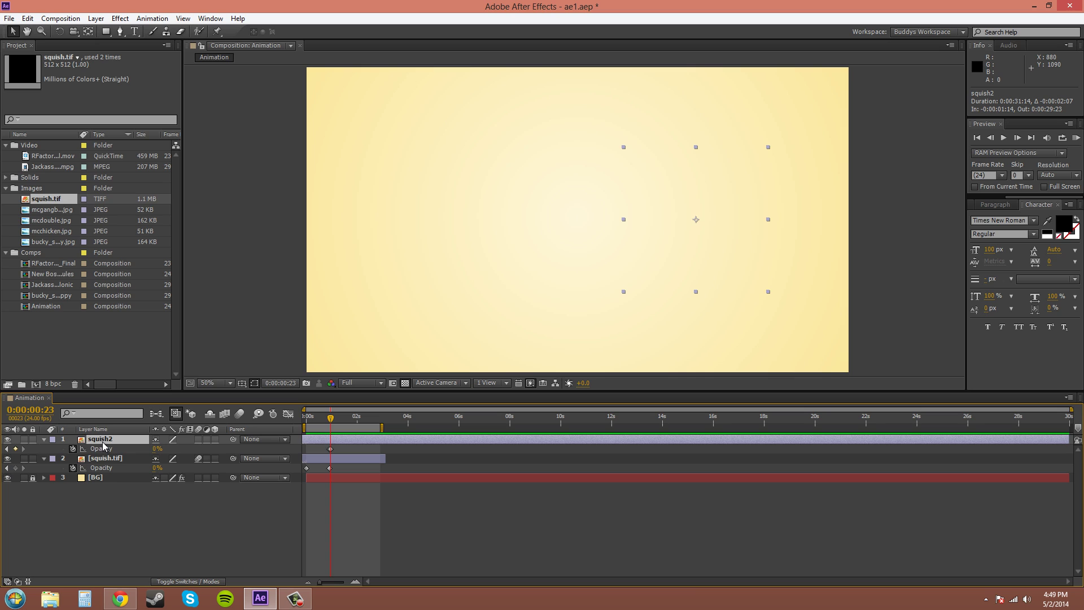
Step: Select and delete the opacity keyframes on squish2 and squish.tif
click(346, 469)
drag(344, 445, 334, 472)
click(330, 468)
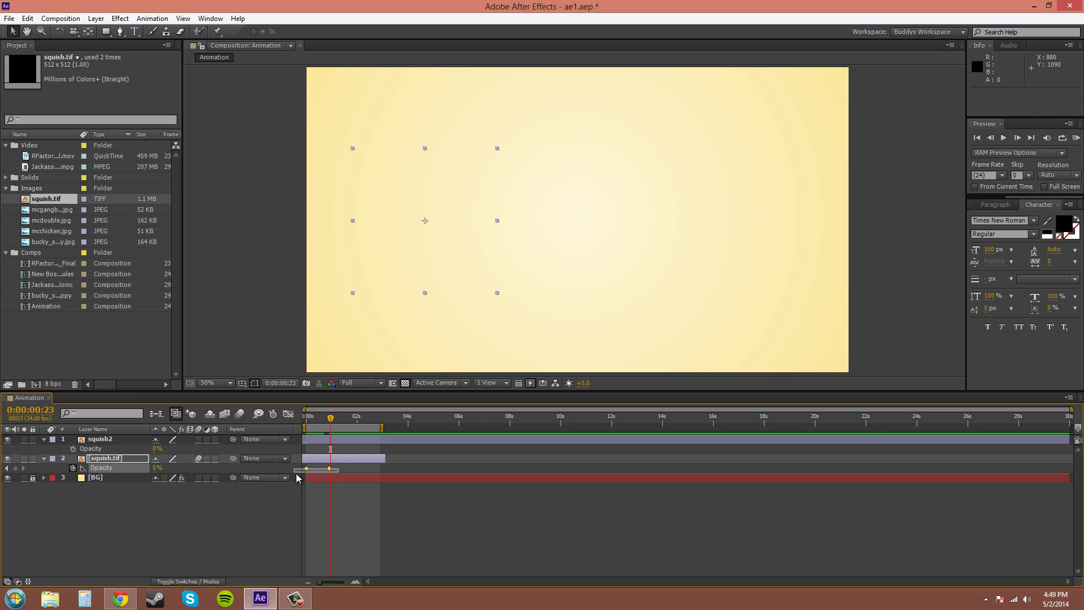
click(110, 460)
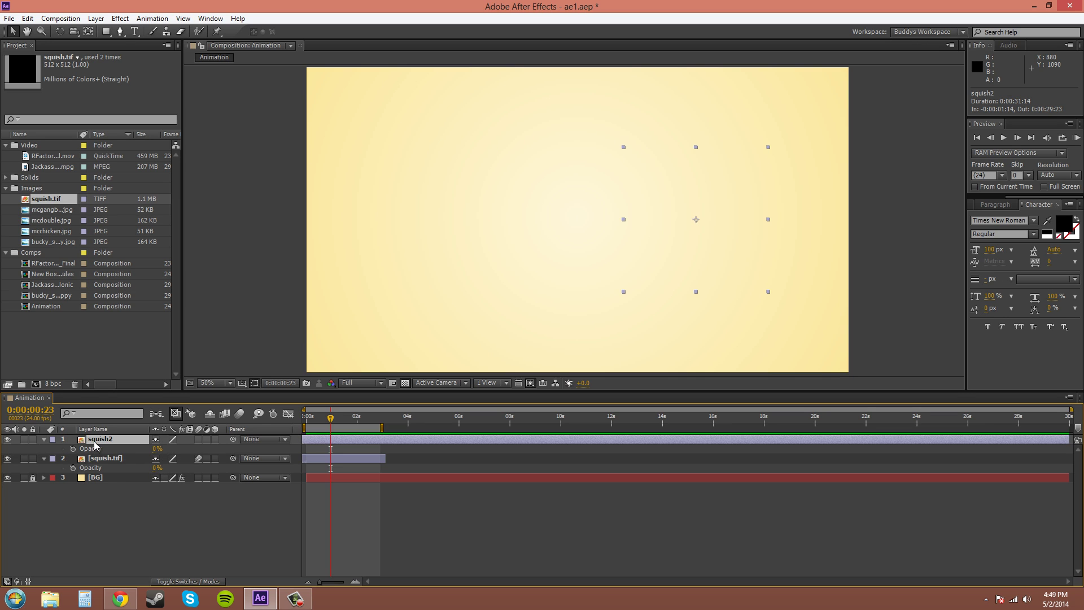
key(u)
Step: Collapse both monster layers' opacity rows and leave squish2 selected
click(110, 448)
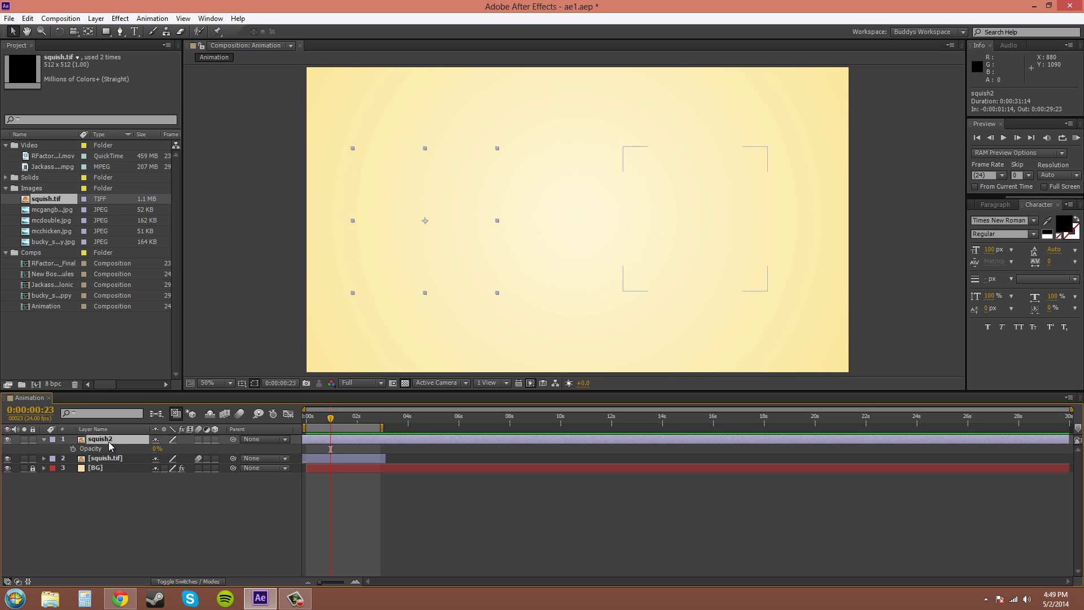
key(u)
shift+click(109, 449)
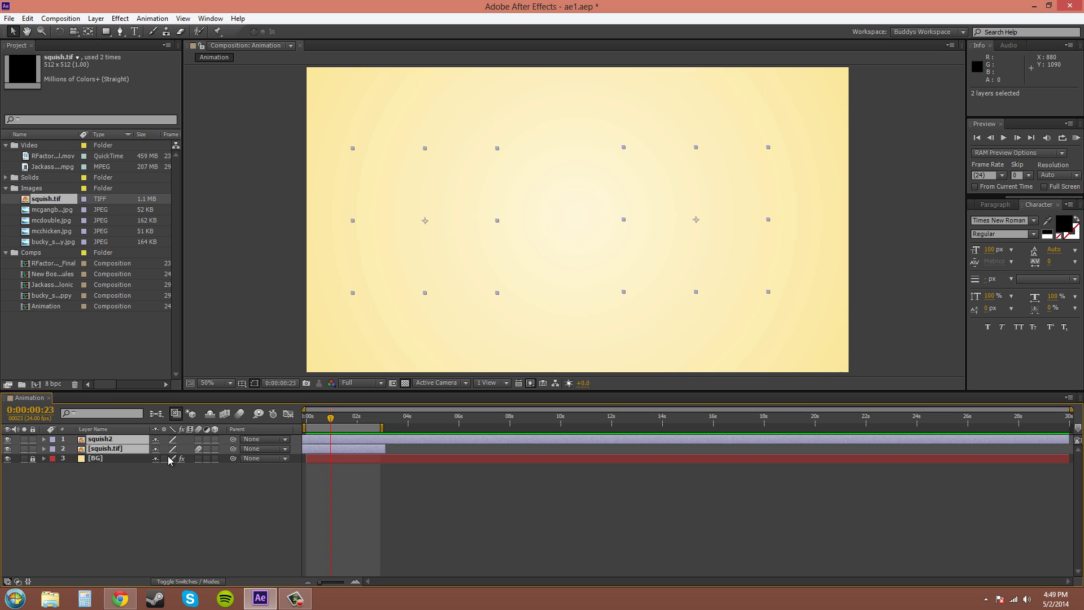
click(147, 498)
click(110, 440)
shift+click(110, 449)
click(101, 440)
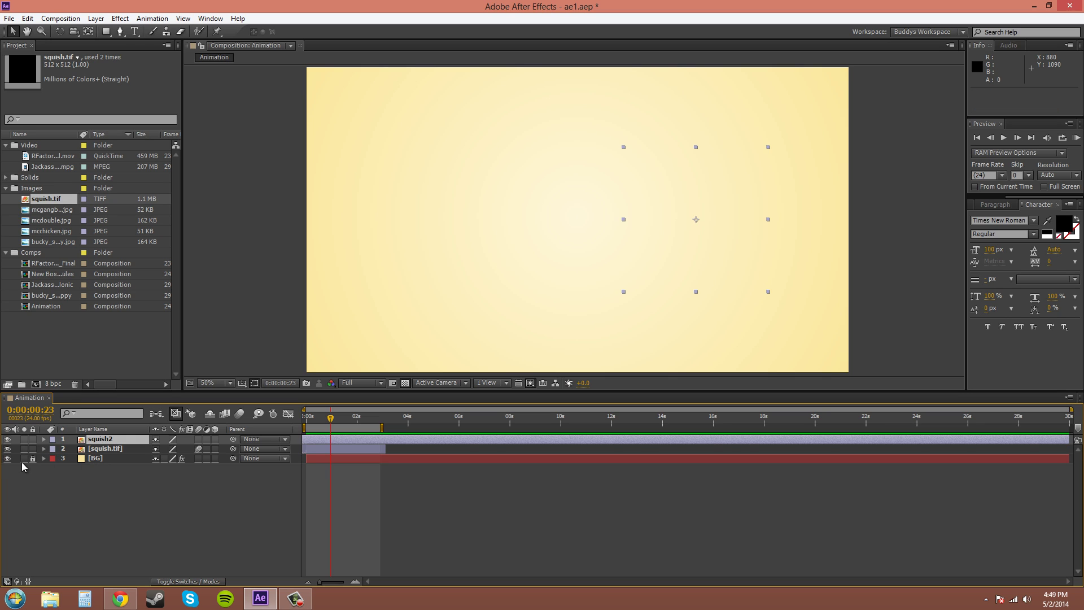
Step: Unlock the BG layer, try selecting the layers, then lock BG again
click(33, 458)
key(ctrl+a)
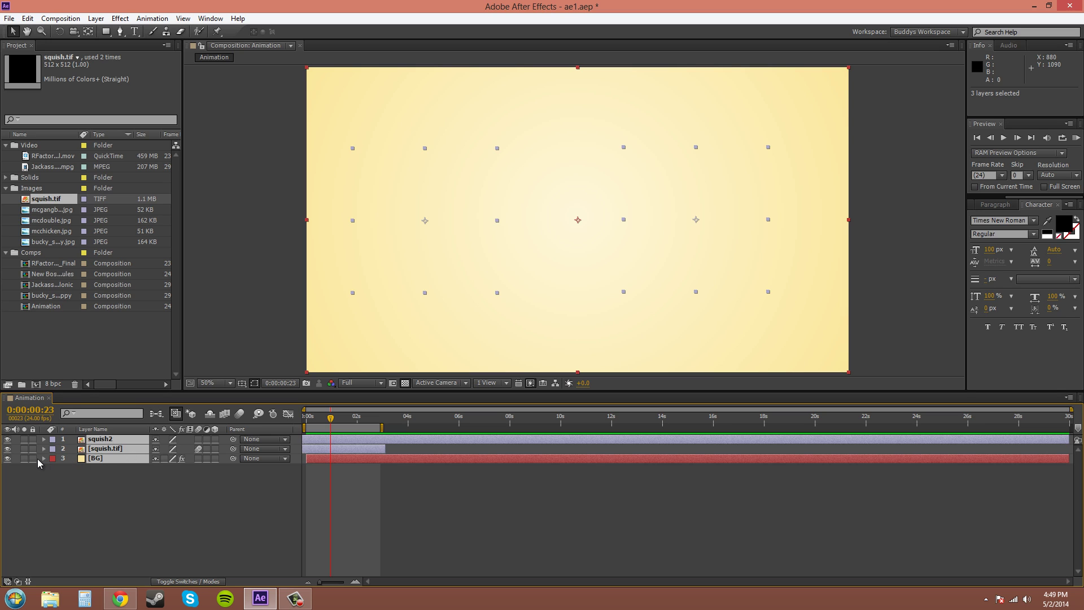
click(110, 473)
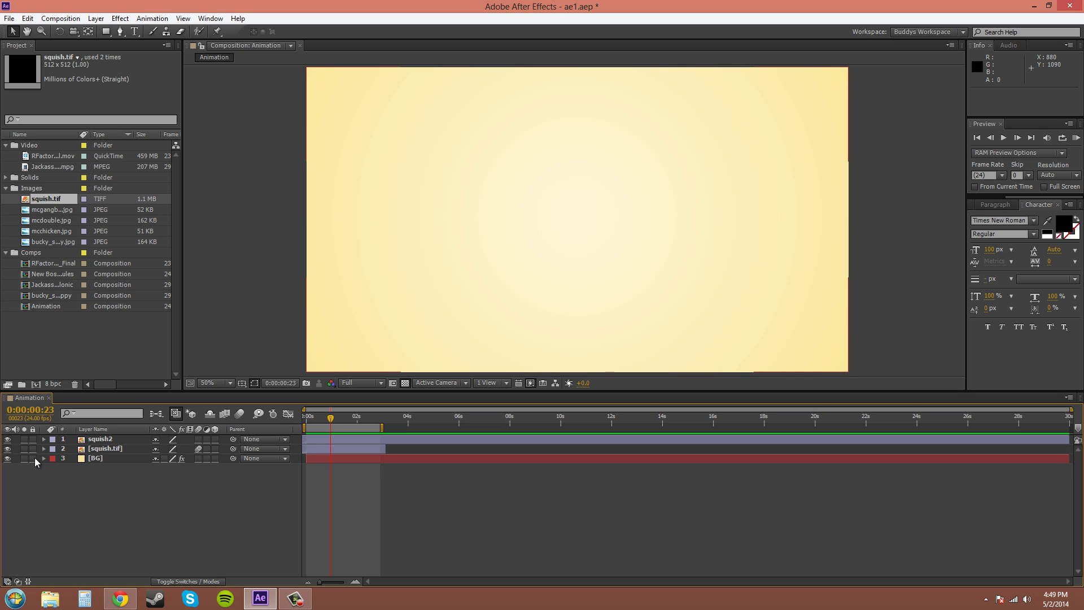
click(101, 449)
click(103, 443)
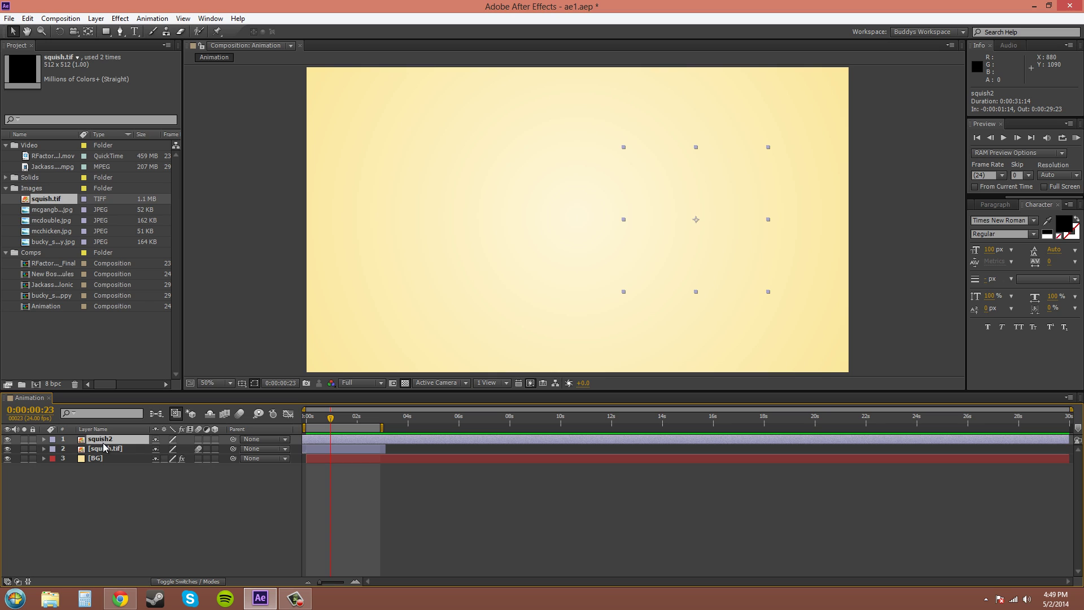
ctrl+click(105, 458)
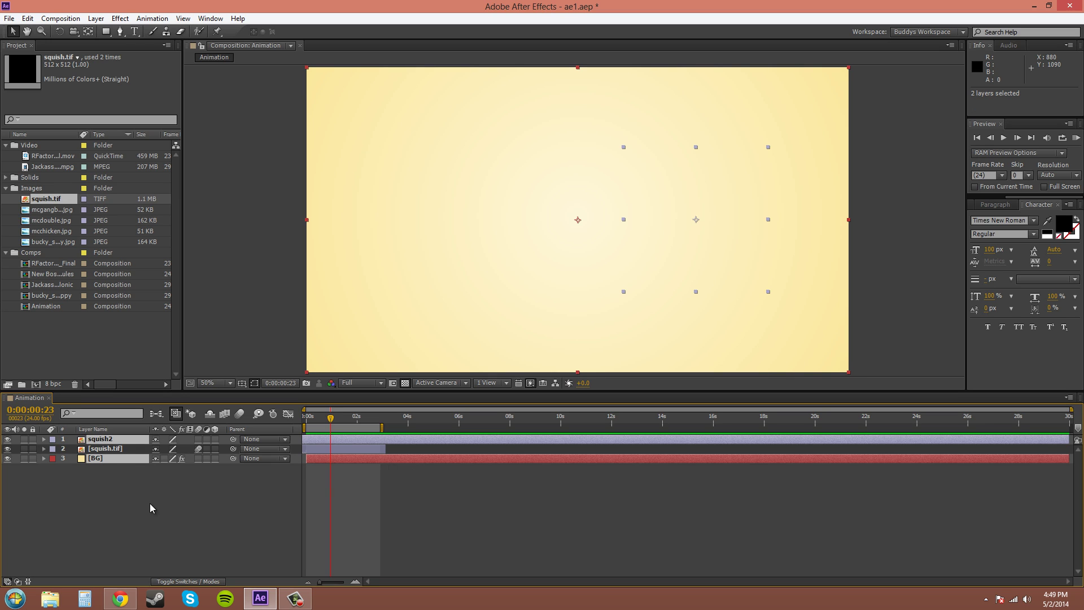
click(150, 508)
click(33, 458)
click(104, 449)
click(110, 440)
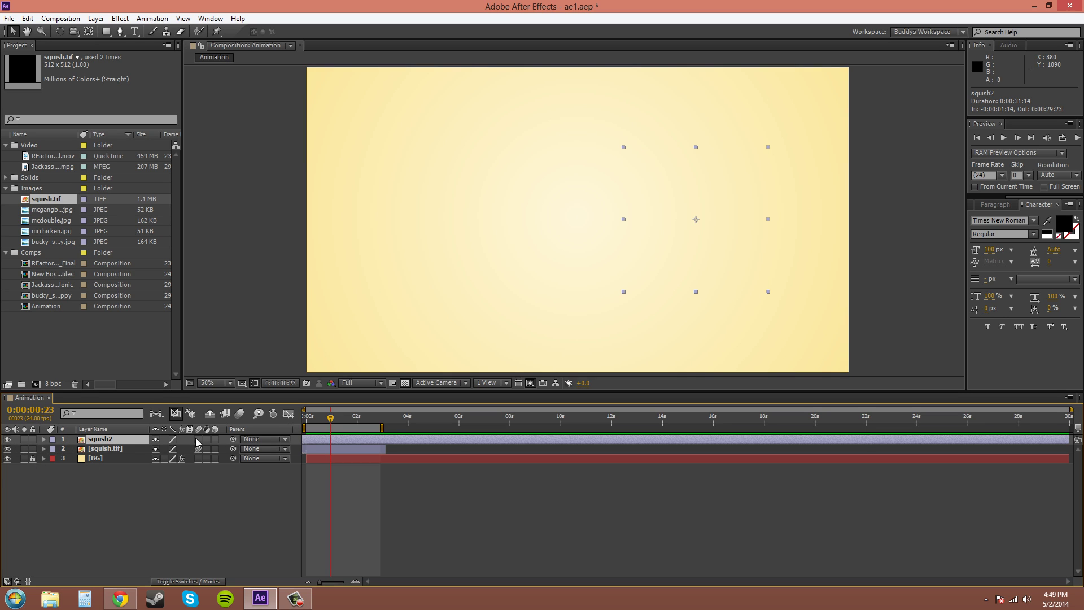
Step: Set Opacity to 100% on squish2 and squish.tif, then collapse both layers
key(t)
click(105, 458)
key(t)
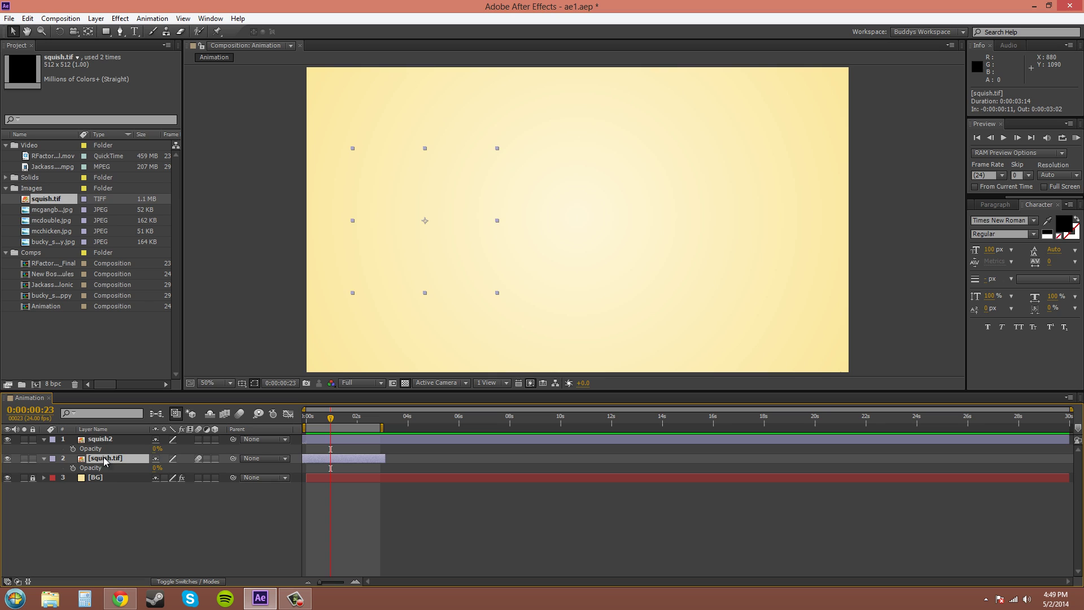
click(154, 449)
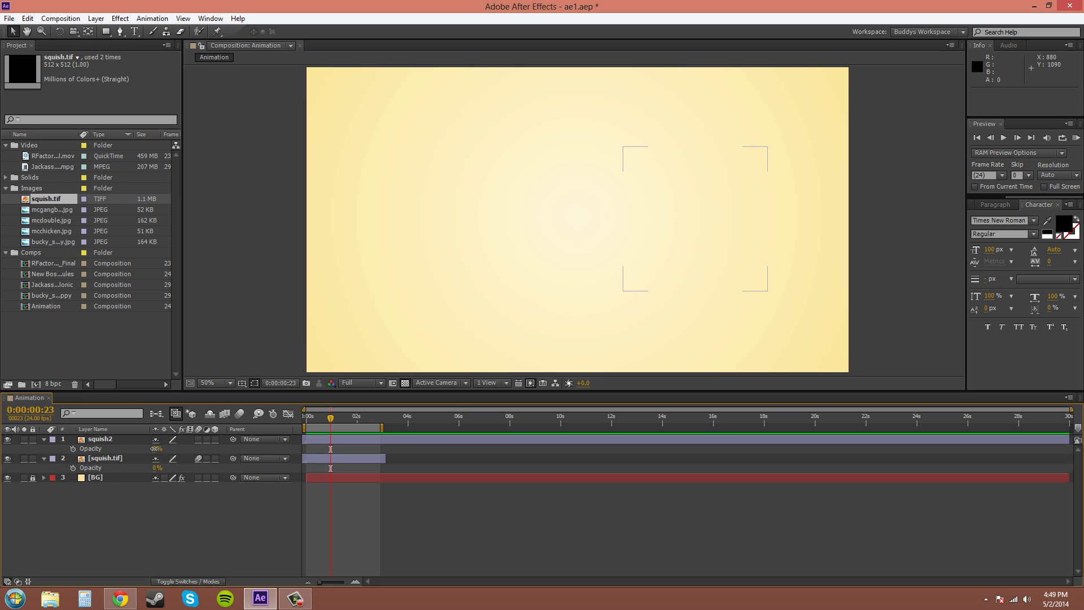
click(153, 448)
text(100)
click(164, 466)
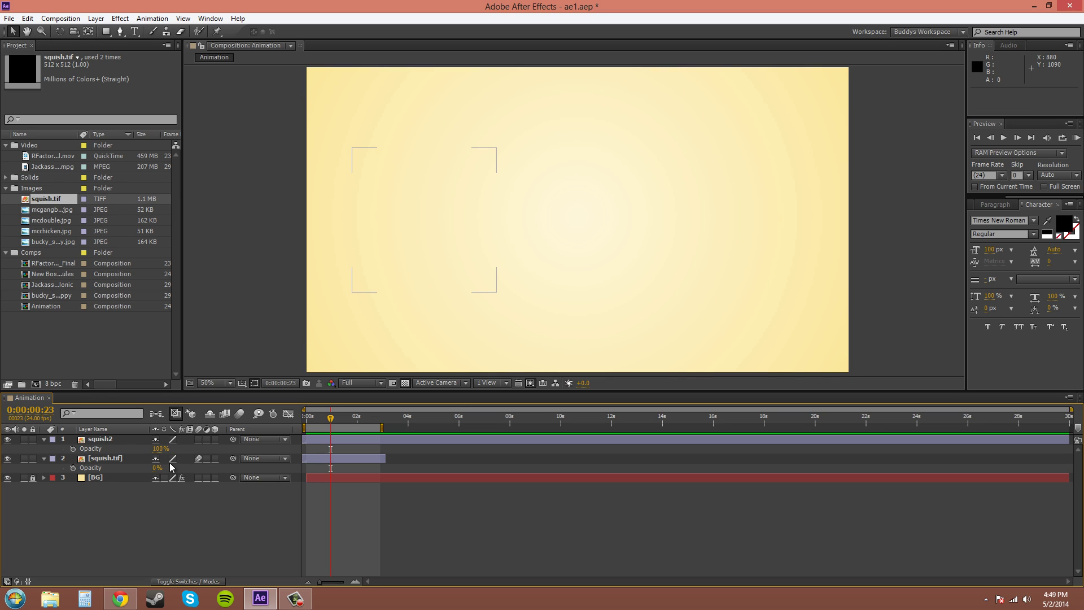
click(157, 468)
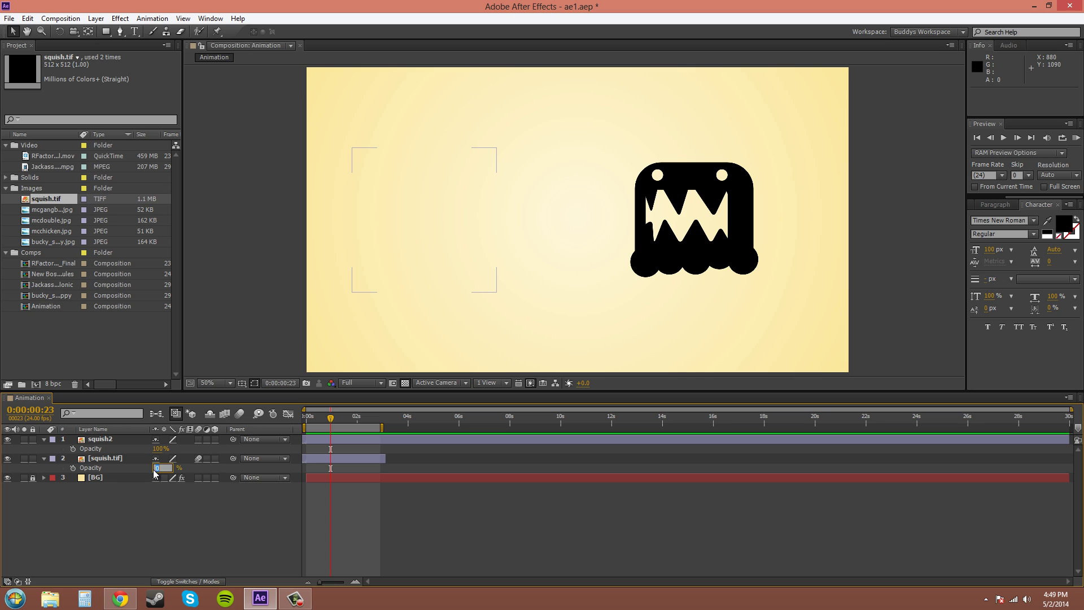
text(100)
click(188, 540)
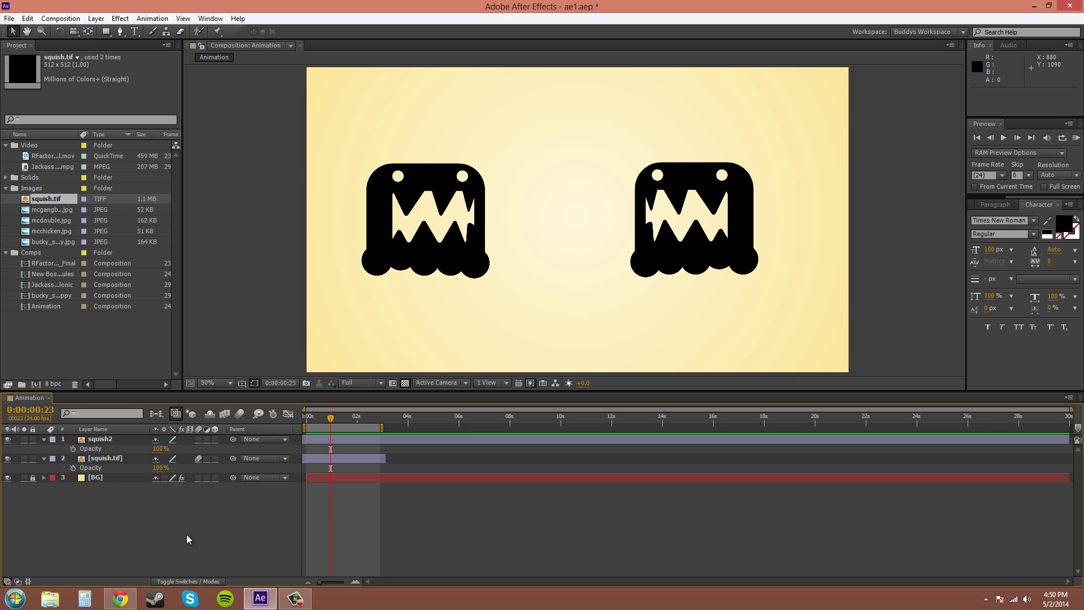
click(44, 458)
click(44, 439)
click(98, 439)
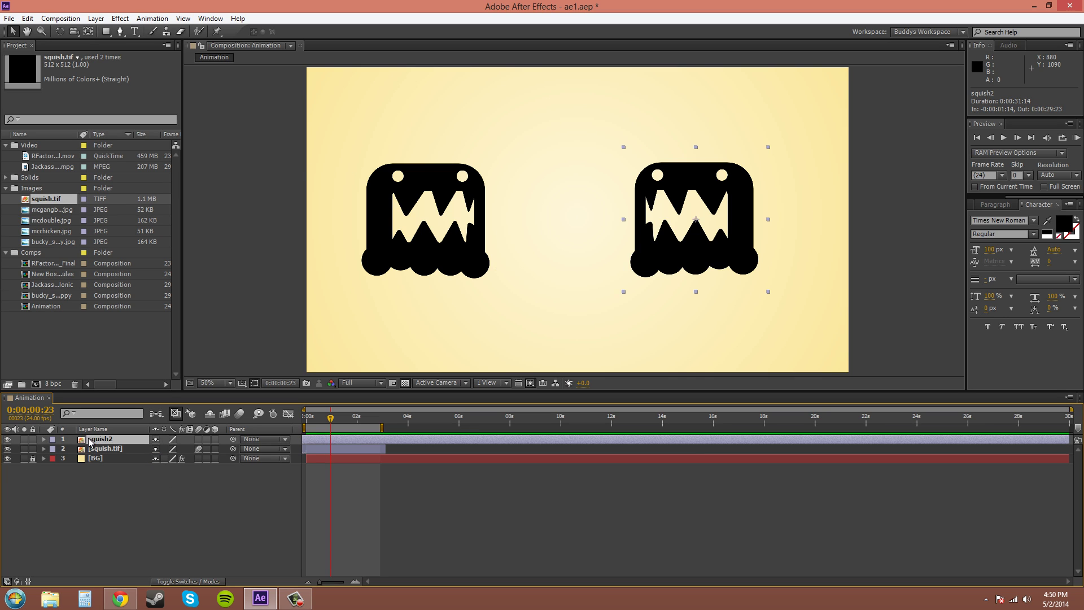
Step: Start opacity keyframes on both monster layers at 0:23 and add 50% at 0:00:01:18
shift+click(113, 449)
key(t)
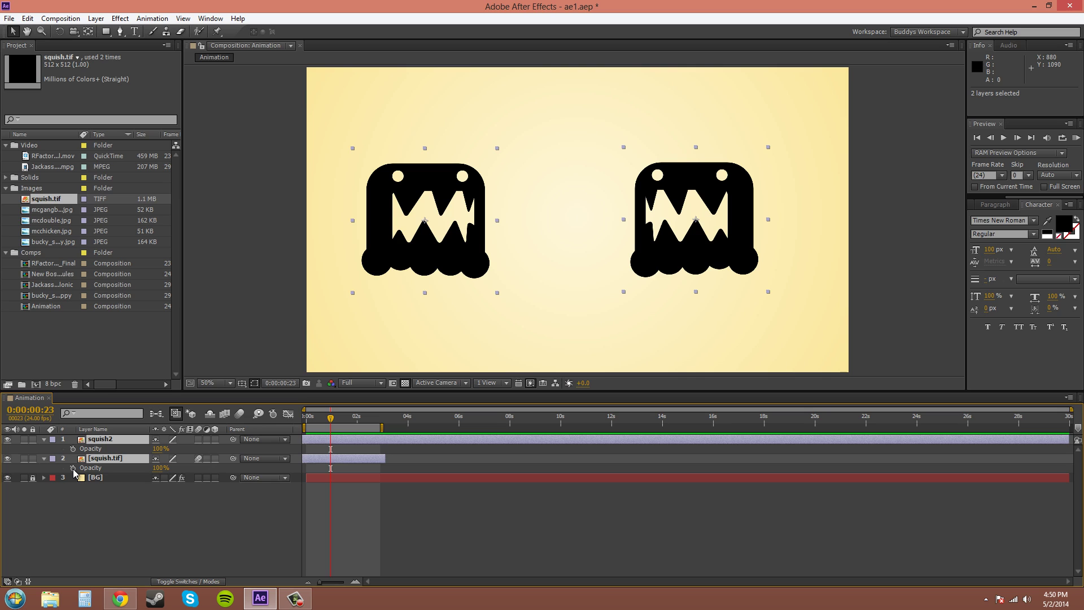
click(73, 468)
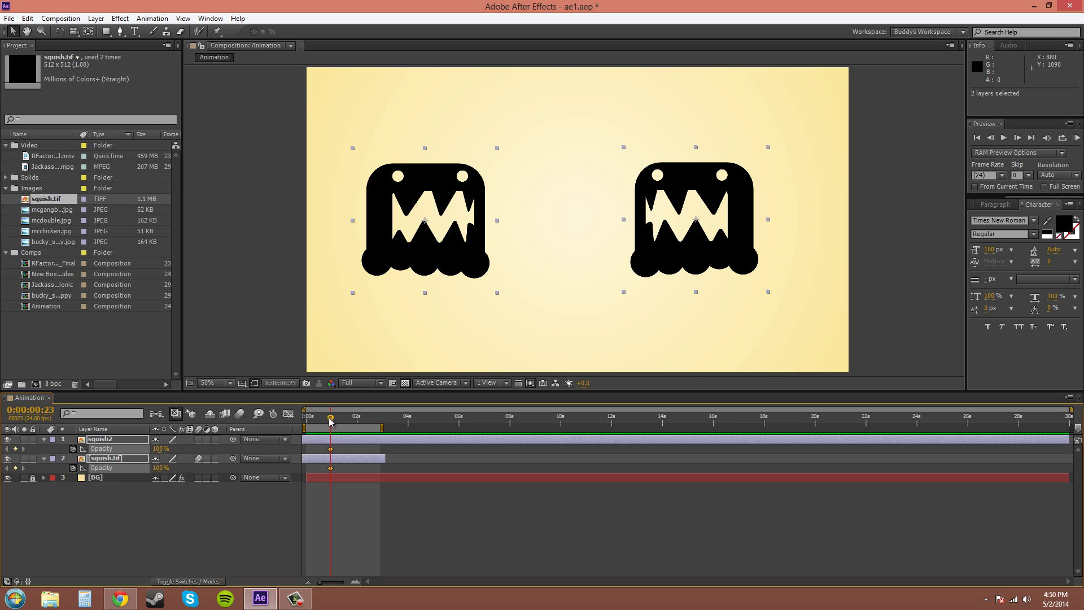
drag(331, 423, 351, 422)
click(161, 449)
text(50)
key(Return)
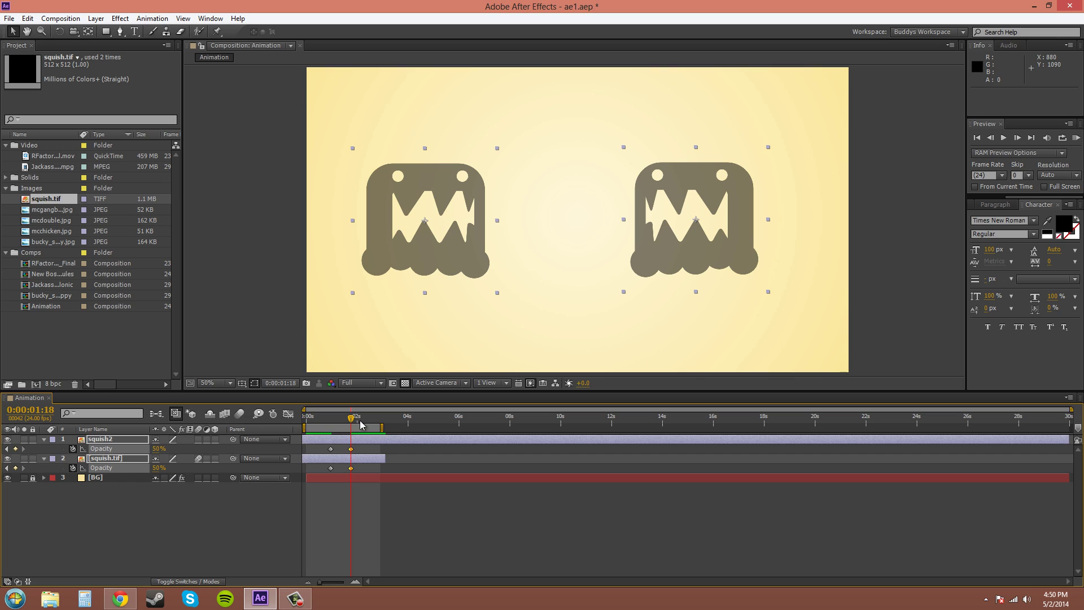
Step: Add a 95% opacity keyframe on both layers at 0:00:02:13, then scrub back through the fade
drag(352, 420, 371, 420)
click(157, 448)
text(100)
key(Tab)
text(10)
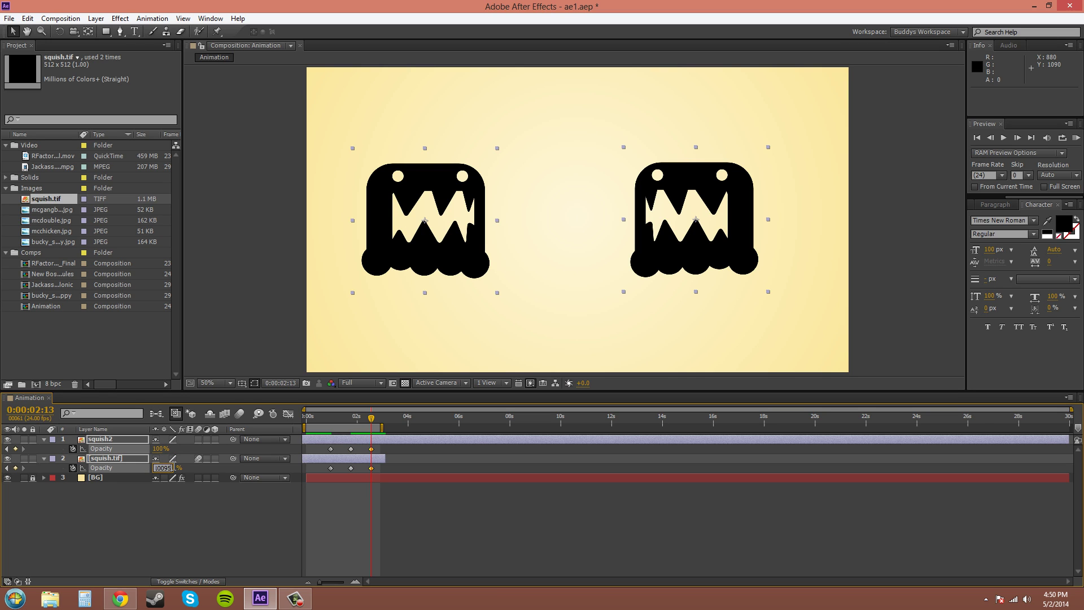
text(95)
key(Return)
click(183, 531)
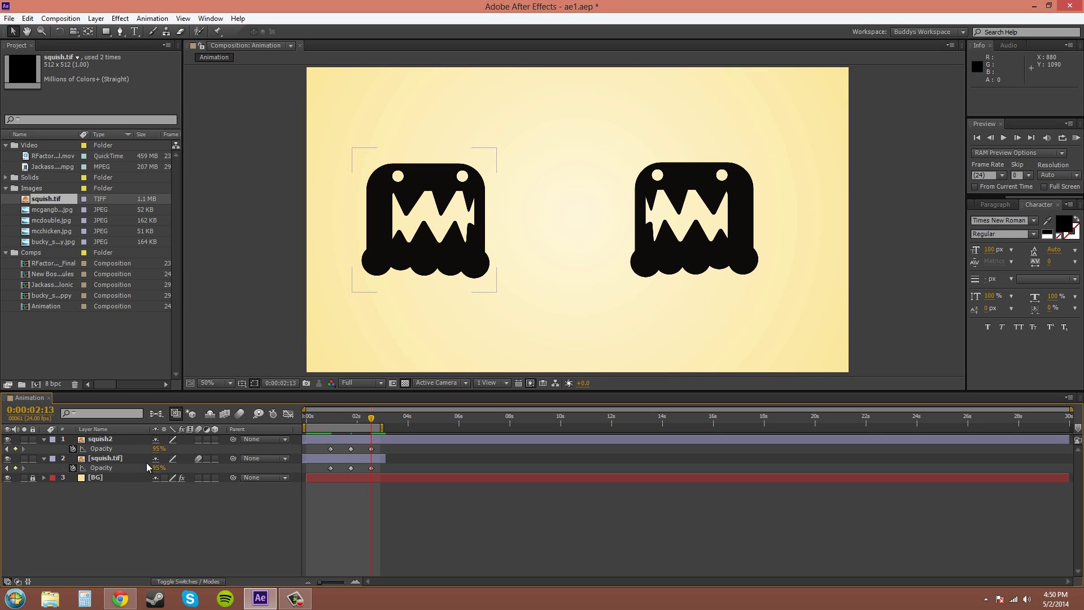
drag(371, 419, 309, 441)
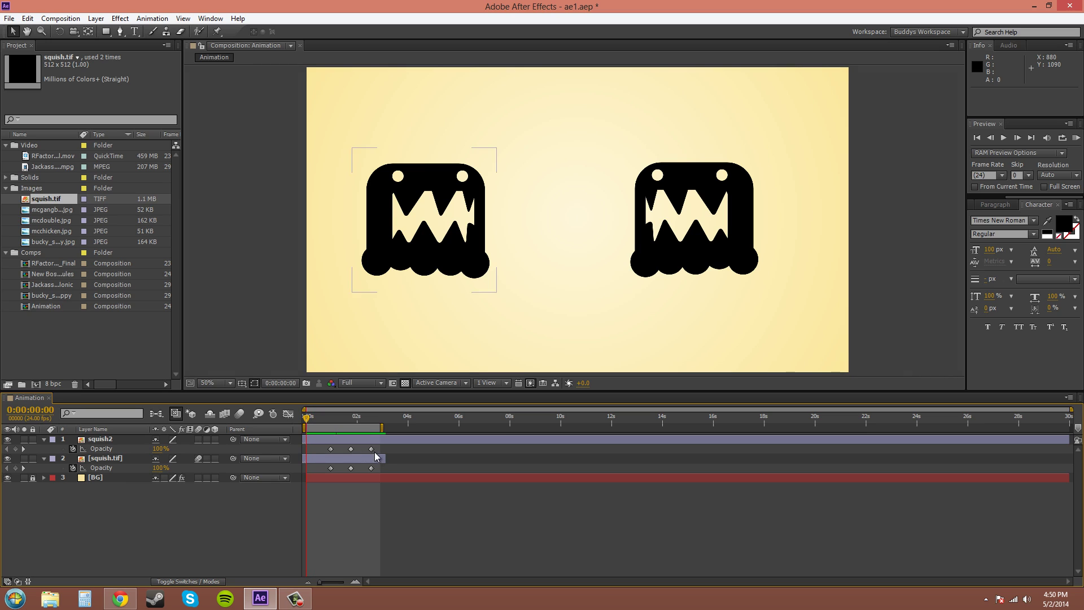
Step: Check the values of squish2's middle and first opacity keyframes, then move to 0:00:01:18
drag(382, 460, 320, 446)
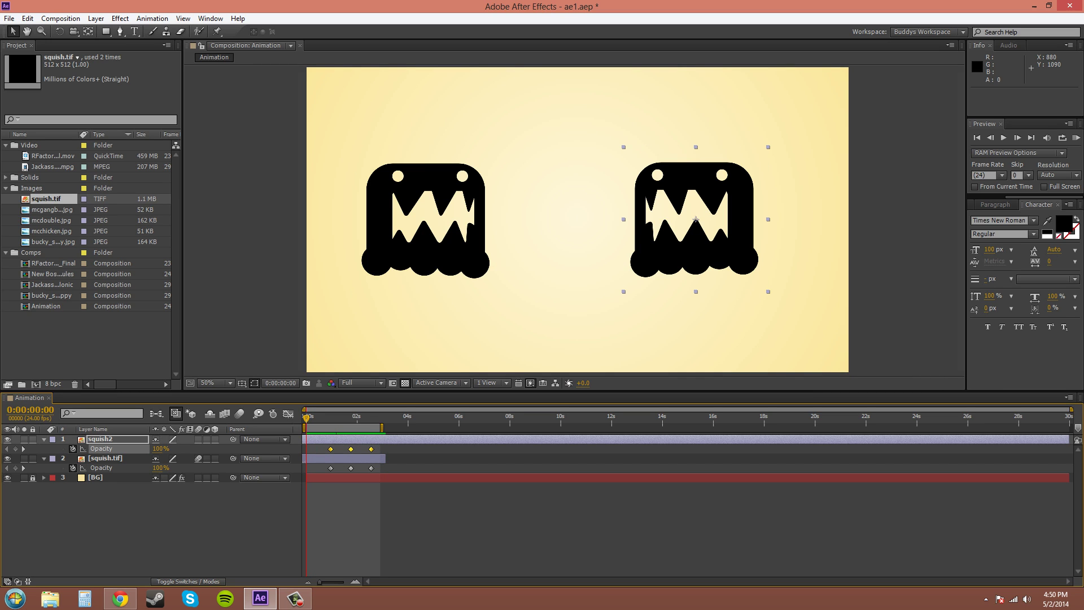
key(F2)
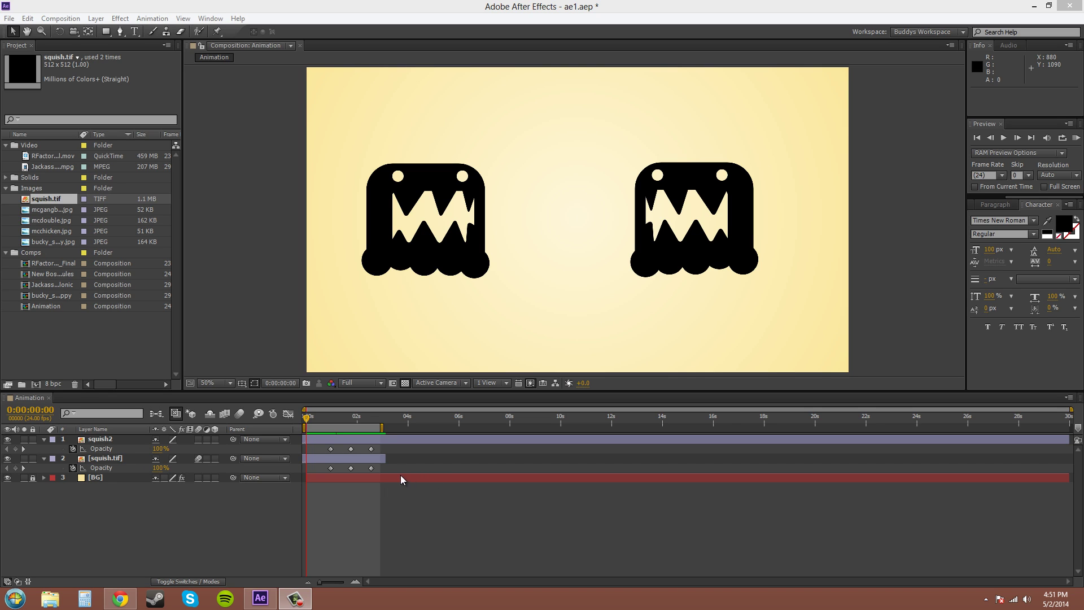
click(351, 450)
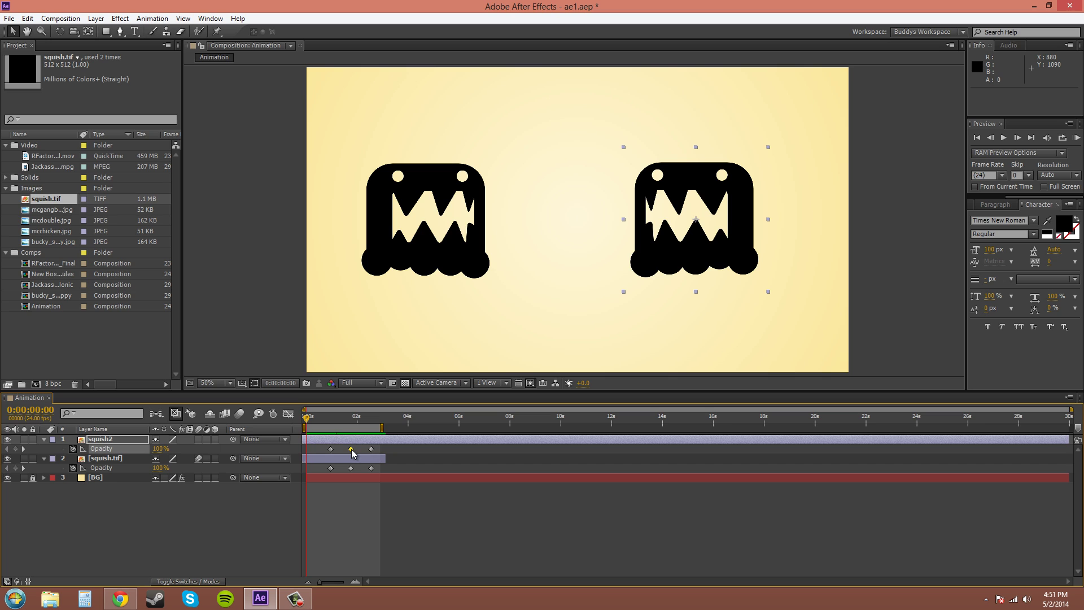
right_click(351, 450)
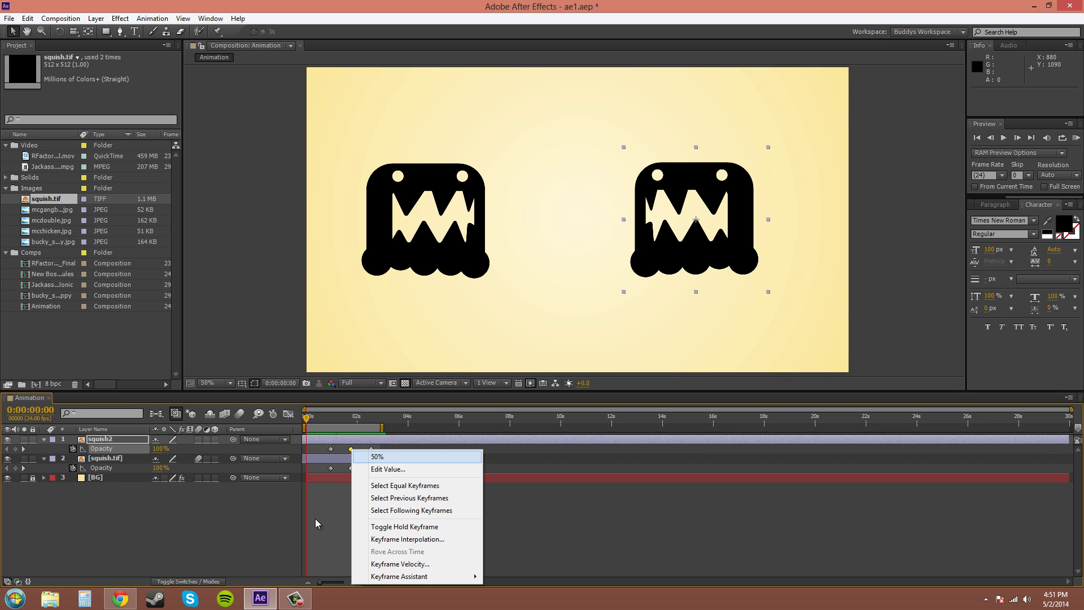
click(313, 515)
click(331, 449)
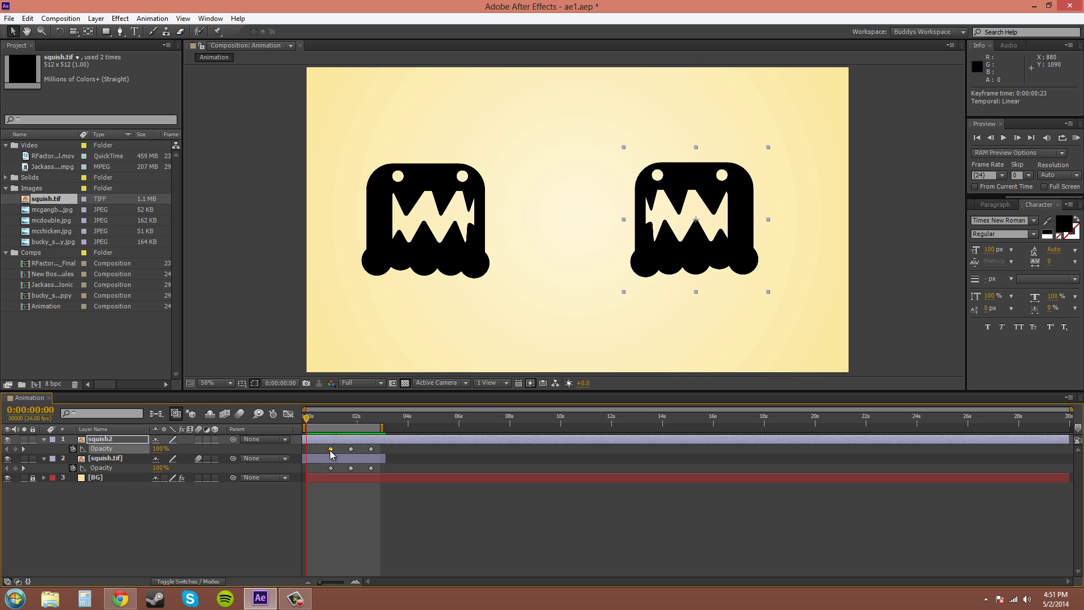
right_click(330, 450)
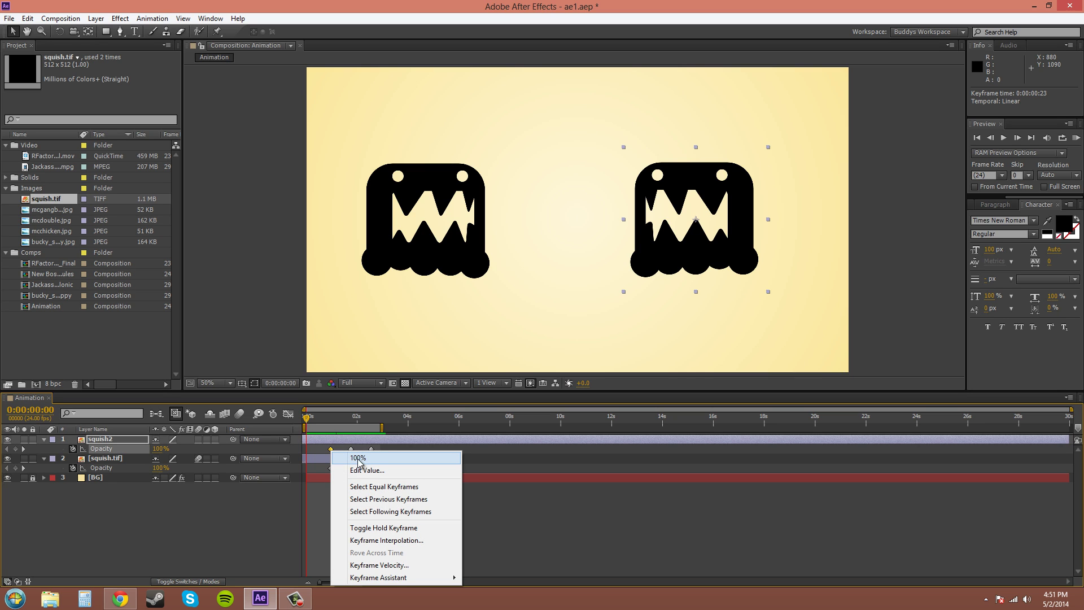
click(326, 418)
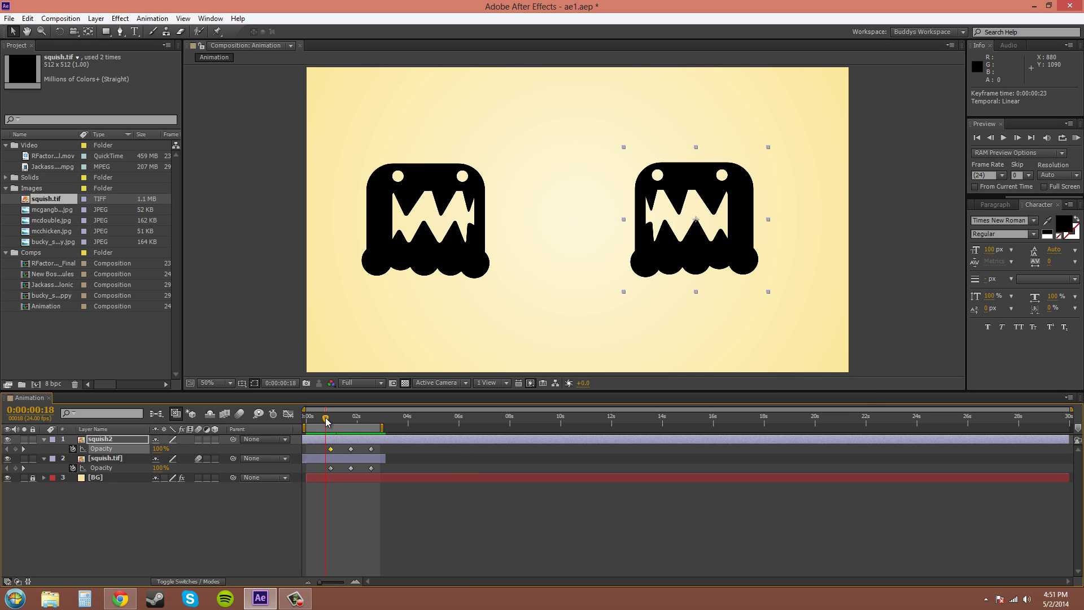
drag(327, 421, 351, 425)
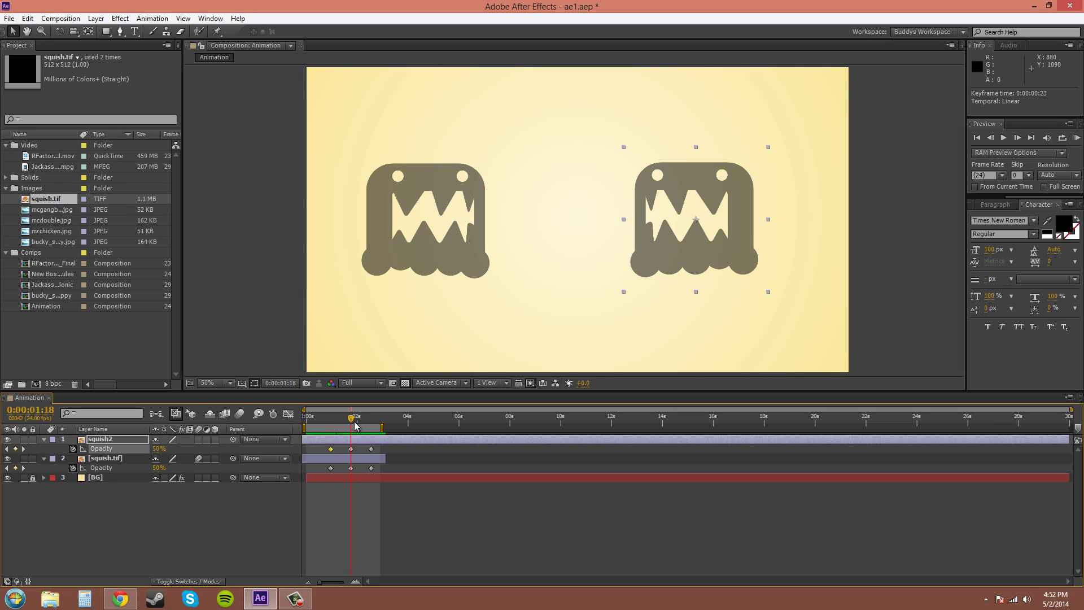